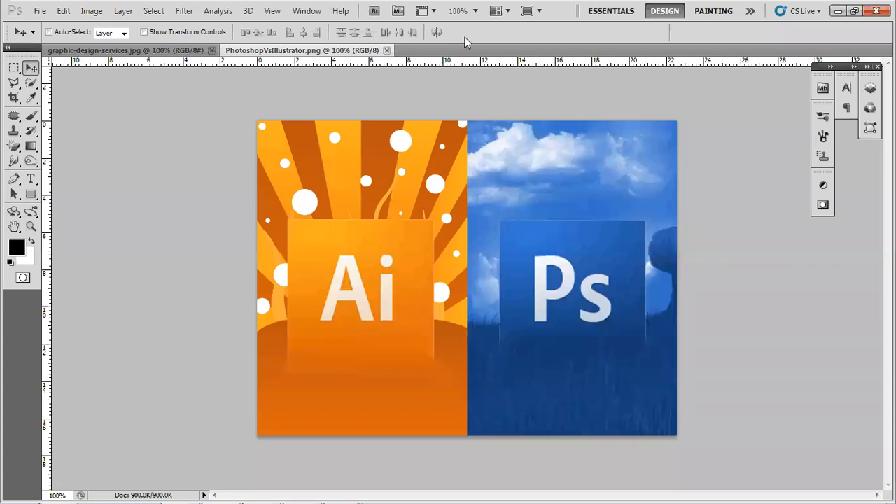
- Crop PhotoshopVsIllustrator.png to its blue Ps half using a rectangular marquee, clear the selection and switch to the Move tool
click(14, 68)
drag(689, 112, 504, 447)
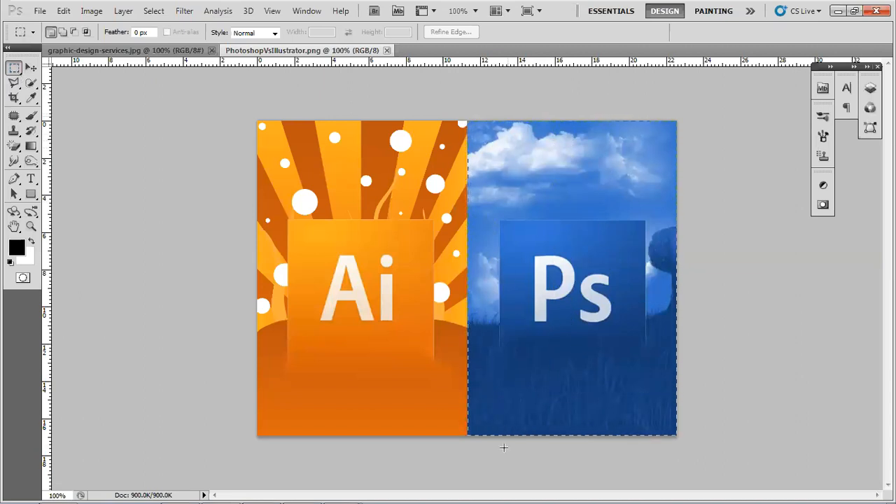
key(alt+i)
key(p)
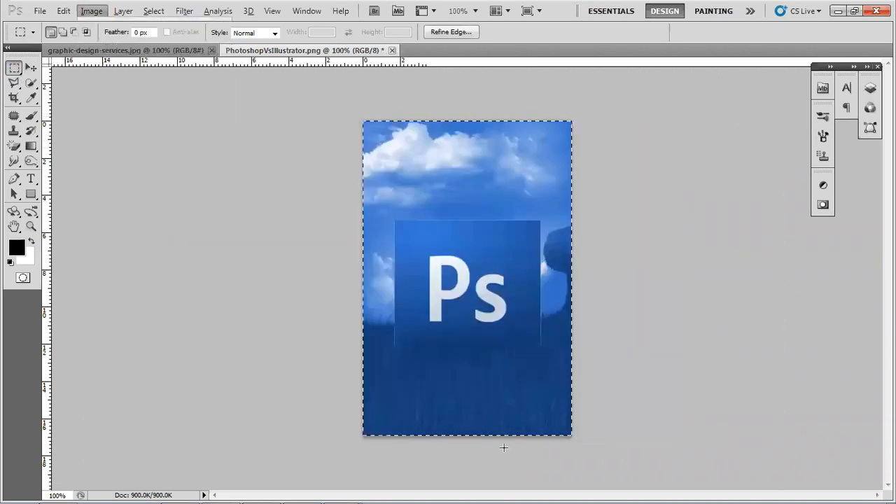
key(ctrl+d)
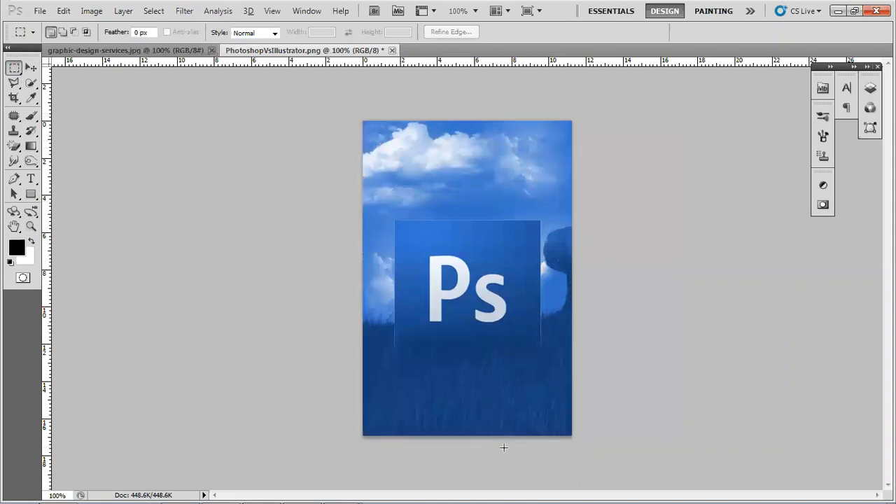
key(v)
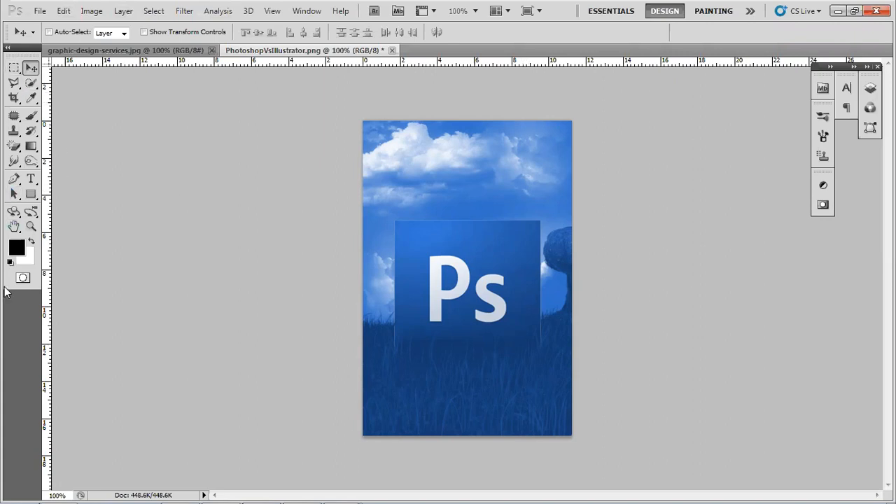
- Switch the toolbox to a single column and restore its two-column layout
mouse_move(24, 53)
mouse_down()
mouse_move(11, 59)
mouse_move(56, 142)
mouse_move(115, 213)
mouse_move(18, 98)
mouse_move(10, 59)
mouse_up()
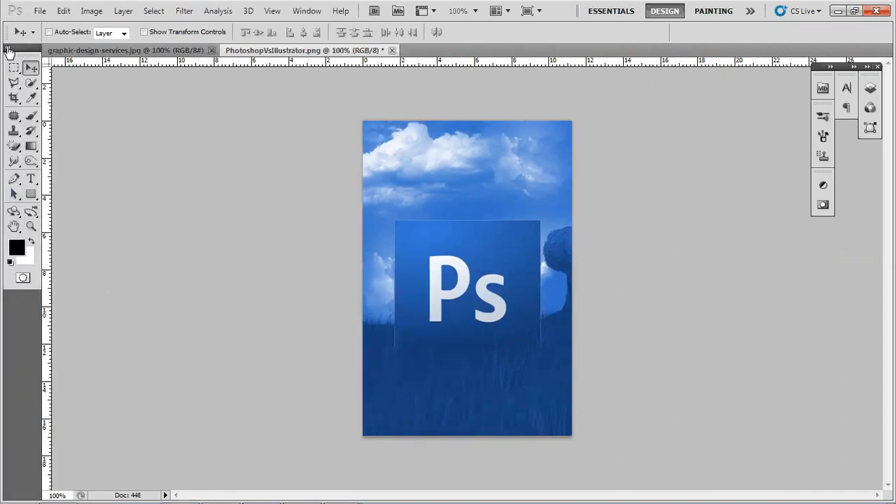
click(9, 50)
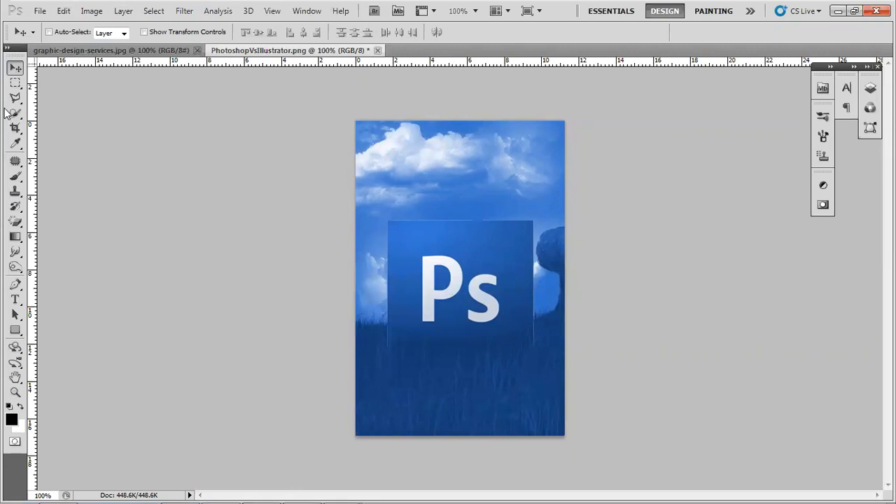
click(7, 48)
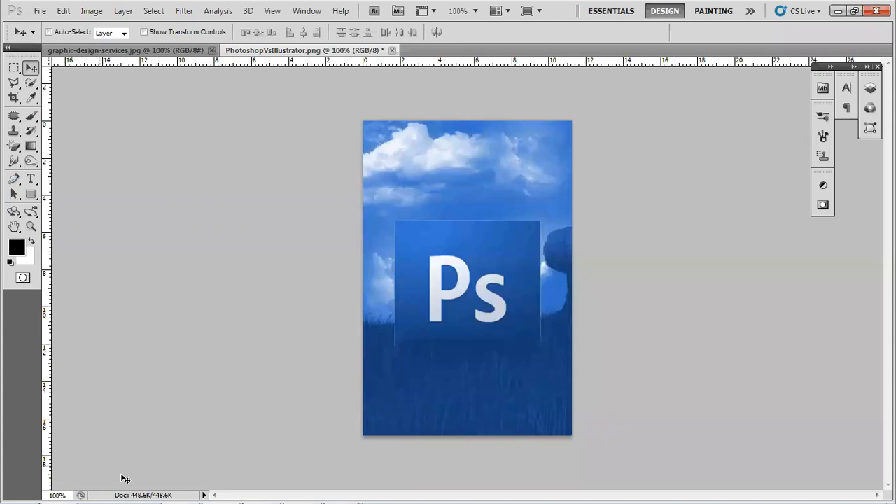
- Look through the document's layers, channels and paths, and collapse the panel group again
click(870, 90)
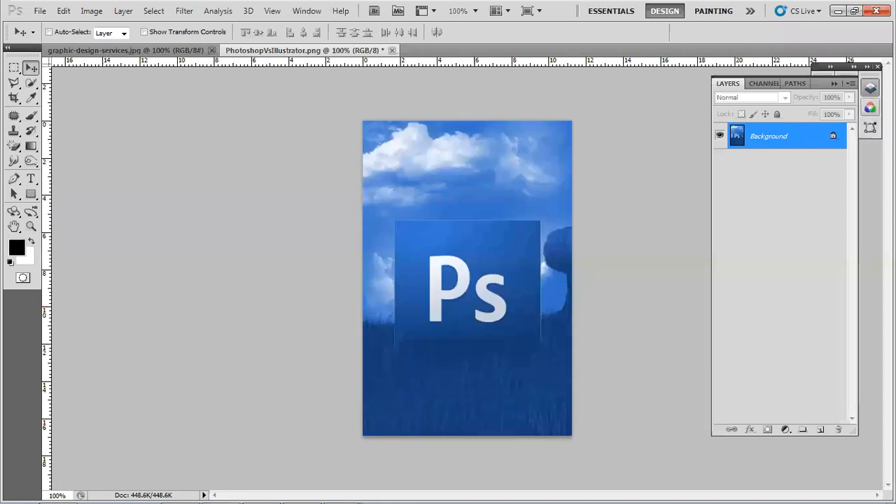
click(778, 84)
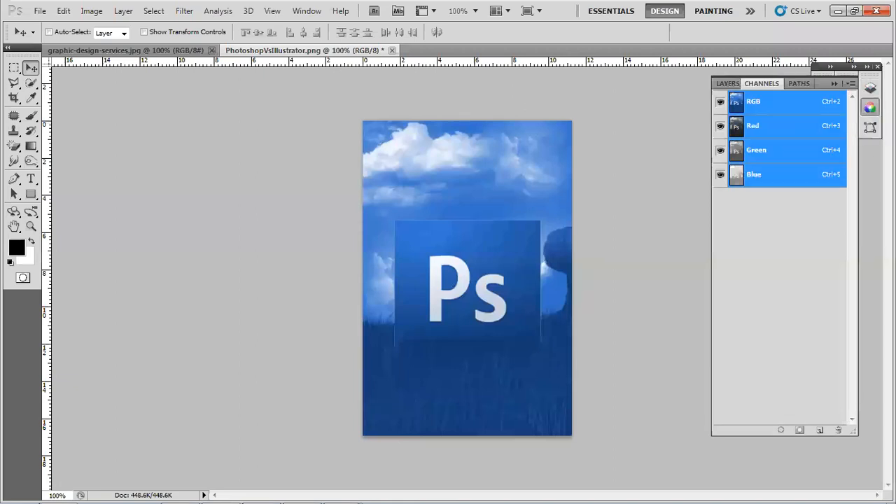
click(798, 83)
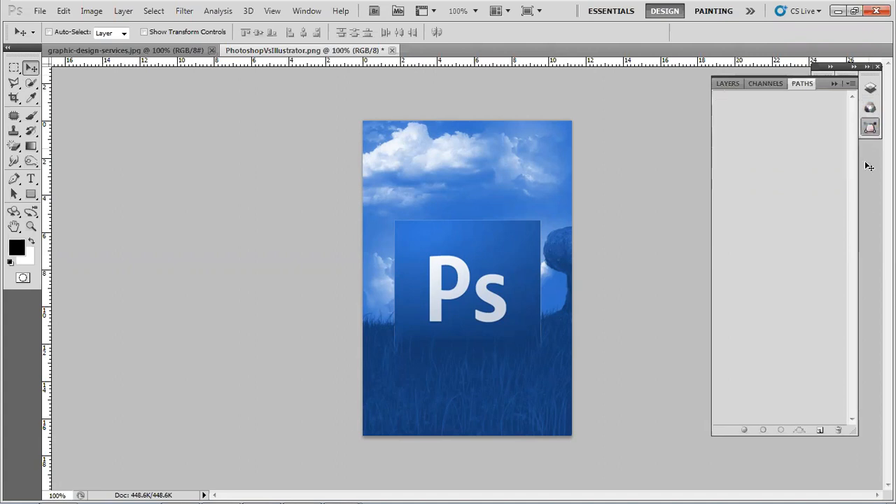
click(834, 83)
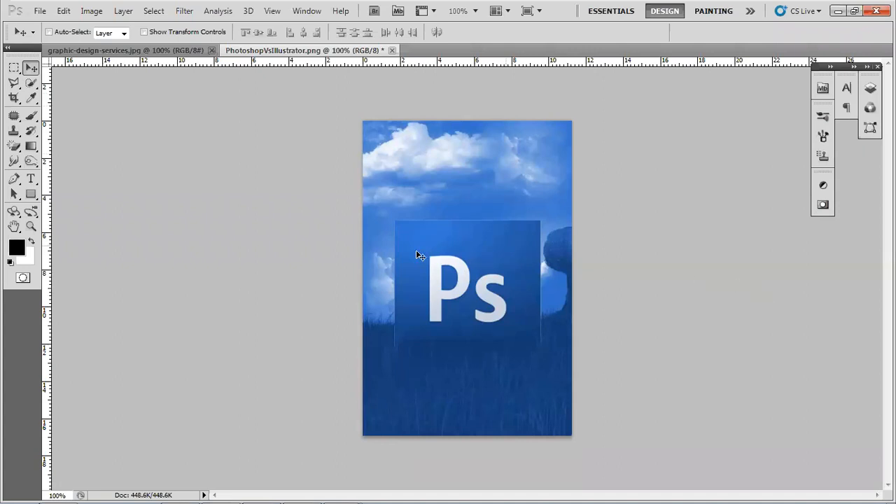
- Display the document's layers, and start a new document but cancel it
click(869, 92)
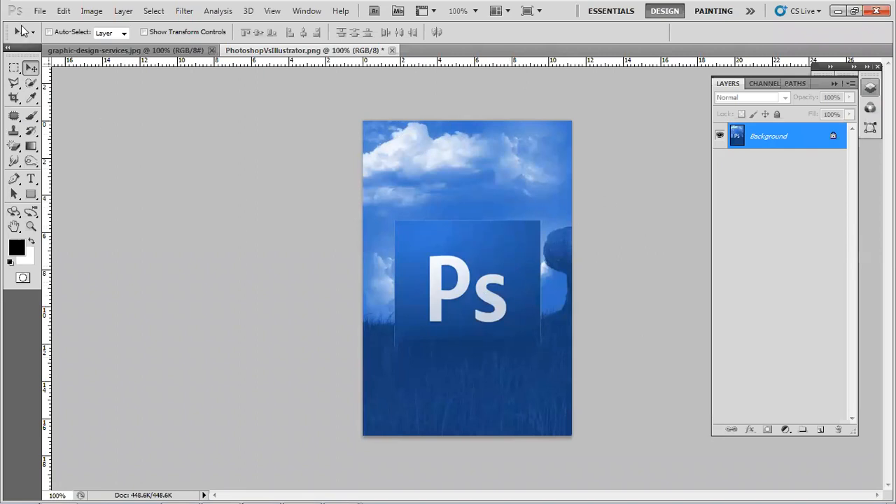
click(38, 11)
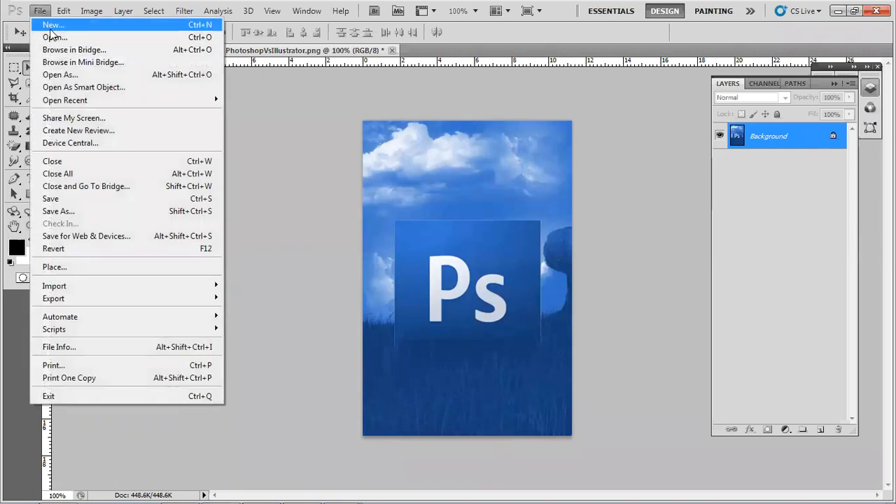
click(50, 30)
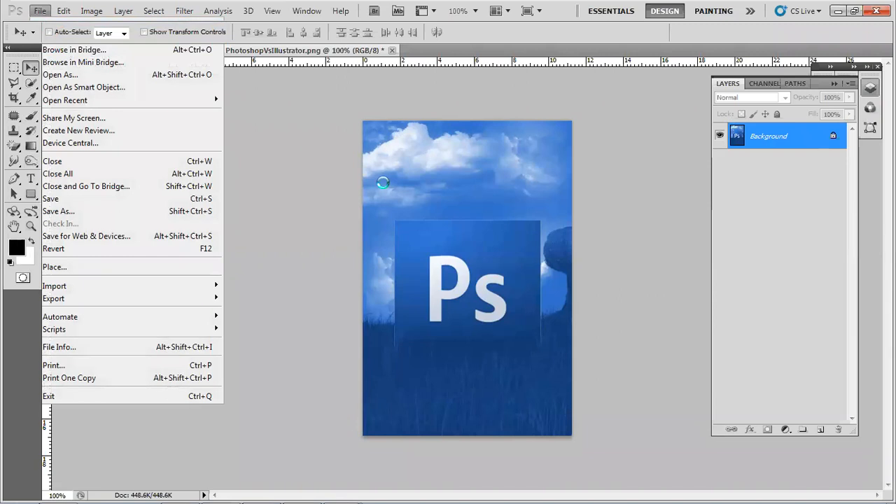
key(Escape)
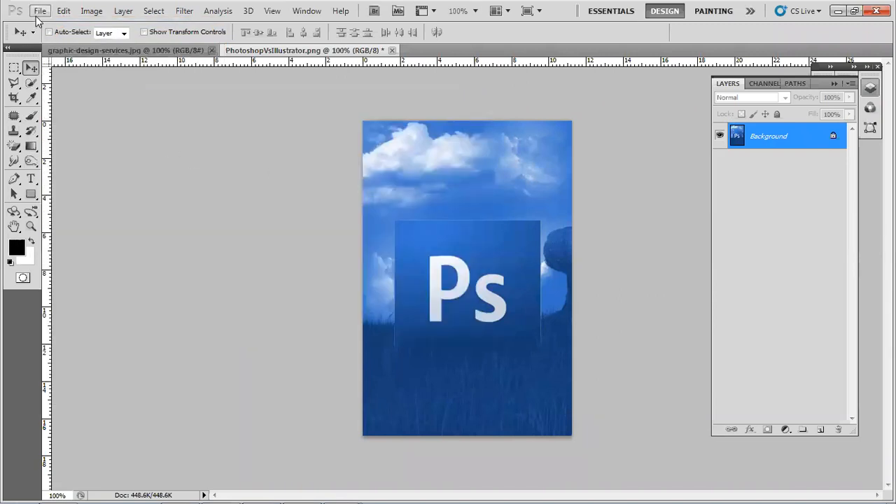
- Open the photoshop-toolbox.jpg image from the Photoshop folder, view it and close it again
click(40, 10)
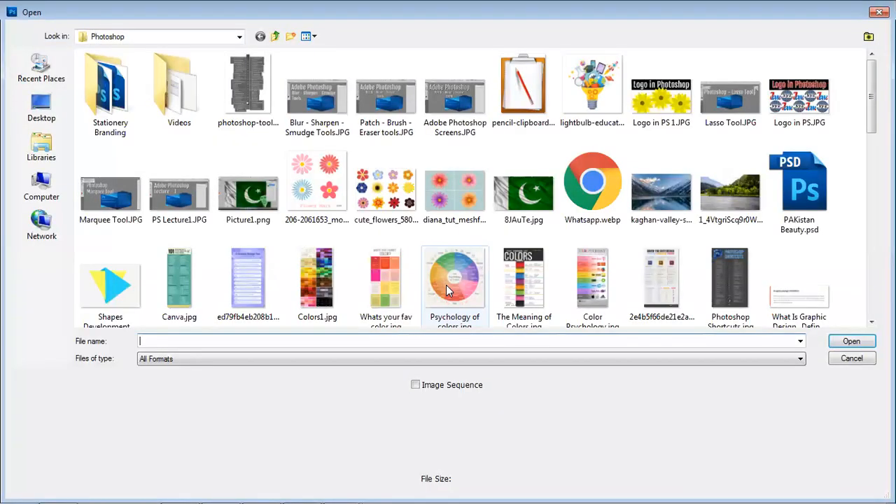
double_click(236, 96)
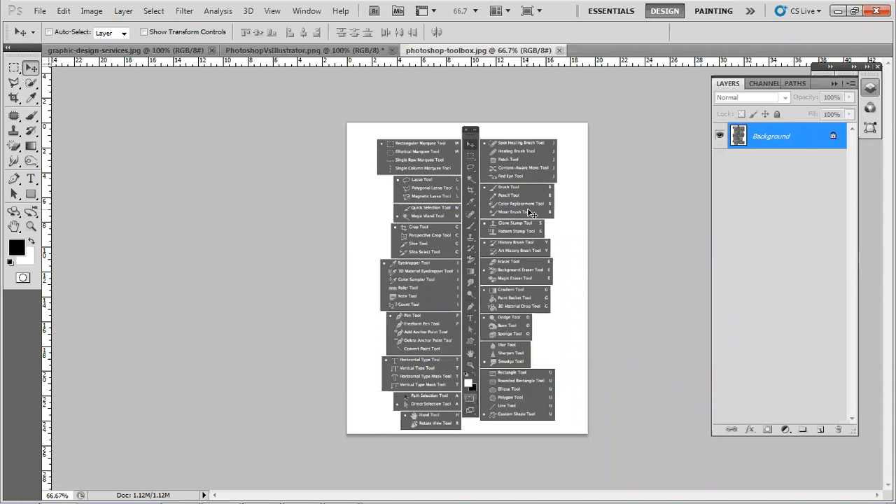
click(559, 50)
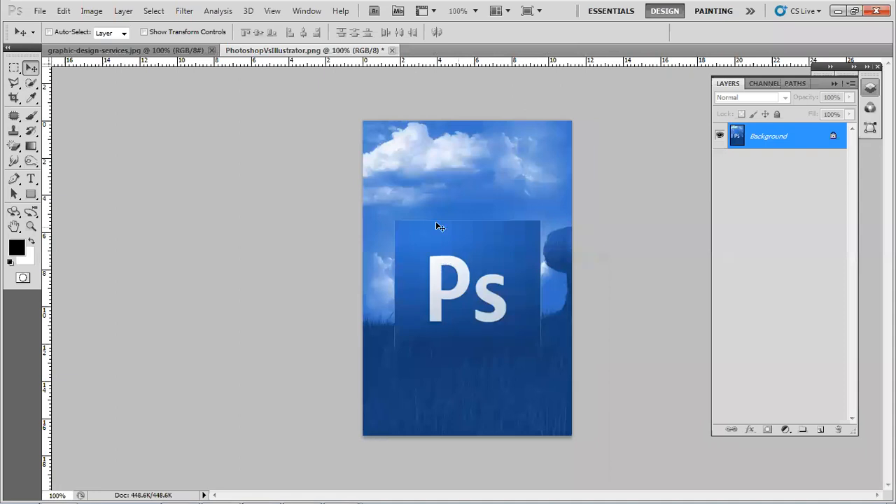
- Save the cropped PhotoshopVsIllustrator.png image
click(40, 11)
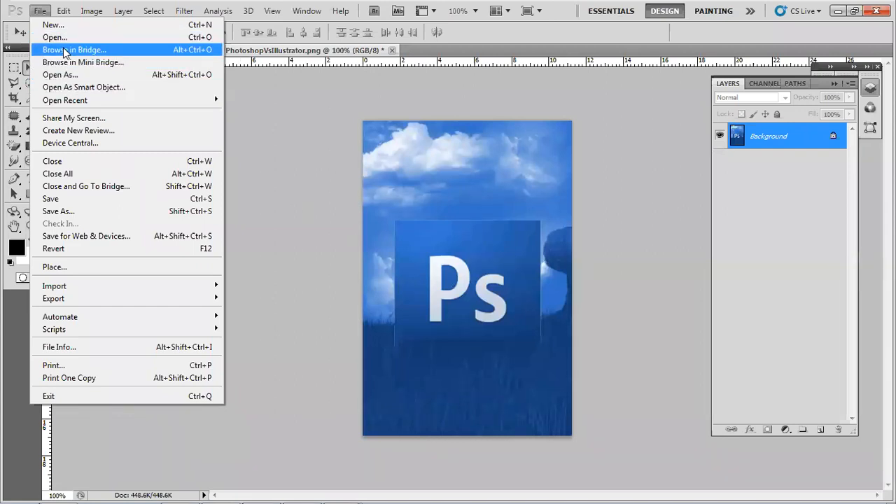
mouse_move(63, 102)
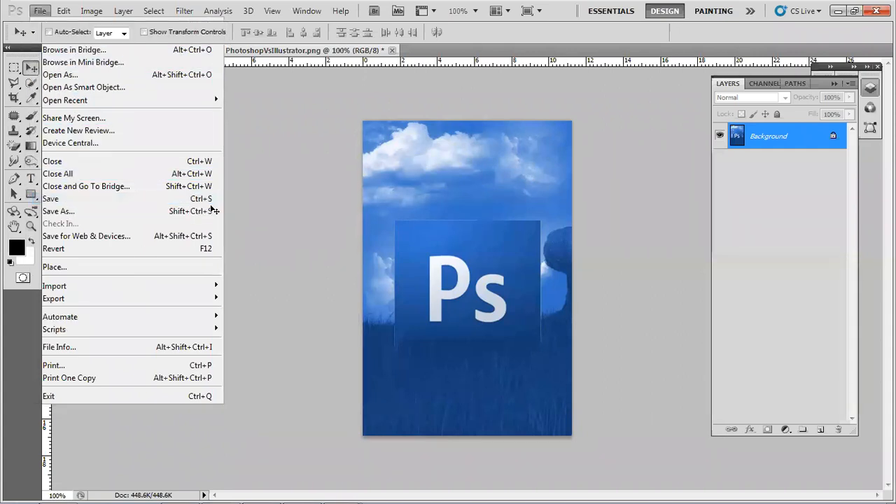
click(199, 203)
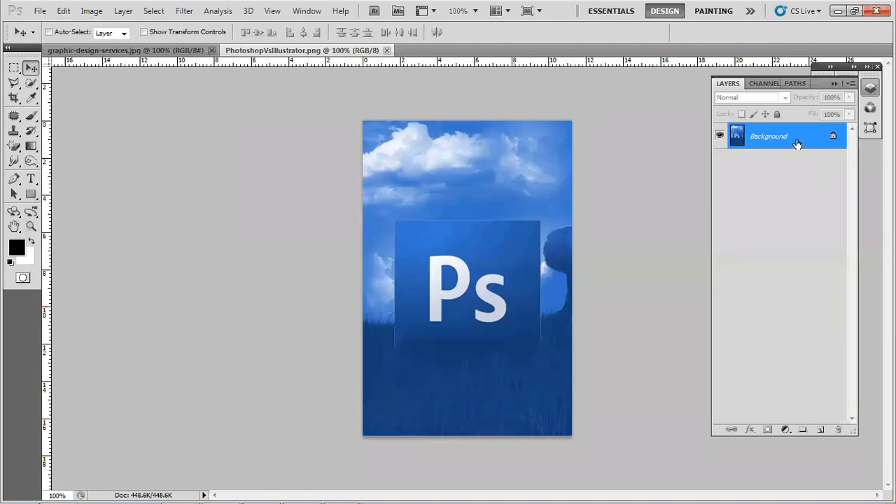
- Place the Shapes Development in PS image in the document, move it over the lower part of the picture and cancel the placement
click(38, 12)
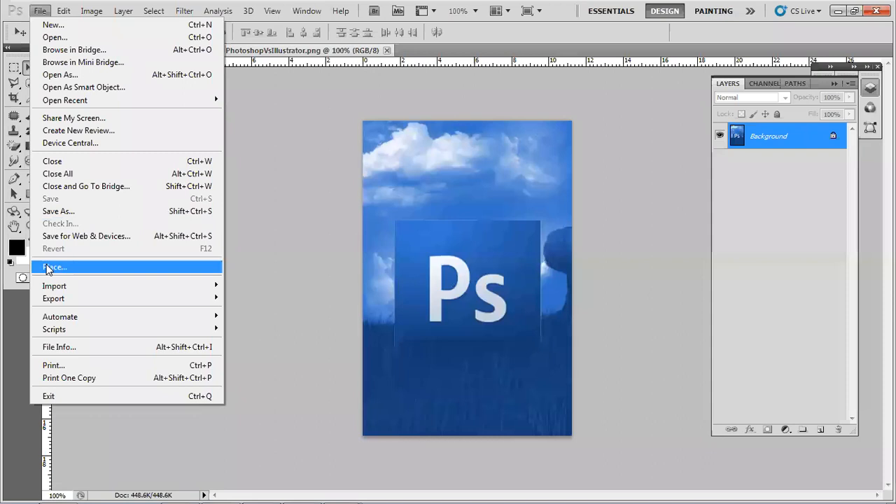
click(47, 271)
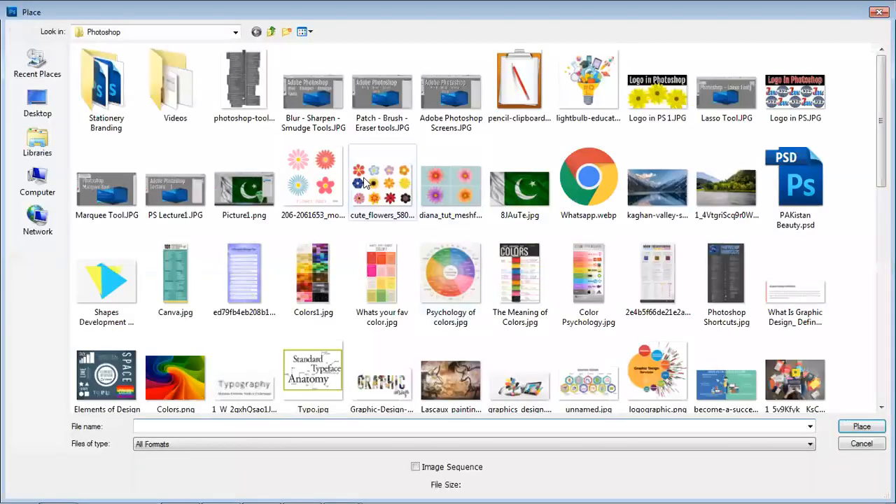
double_click(106, 280)
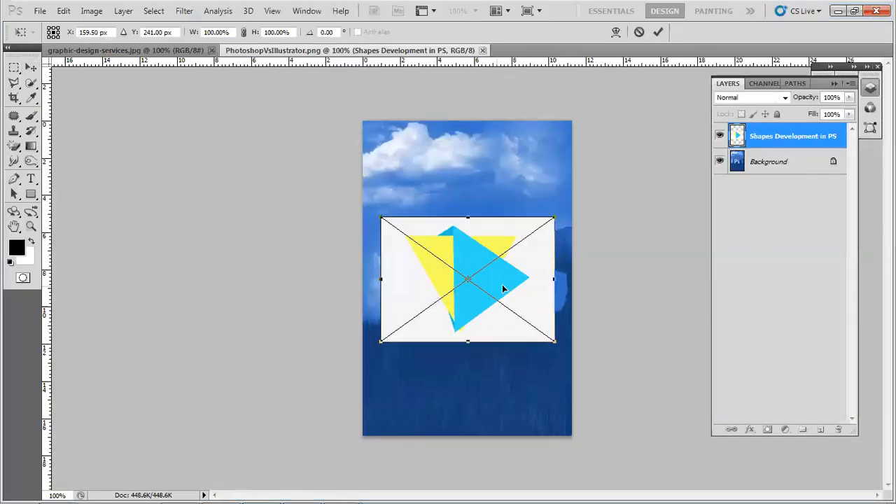
drag(493, 276, 494, 359)
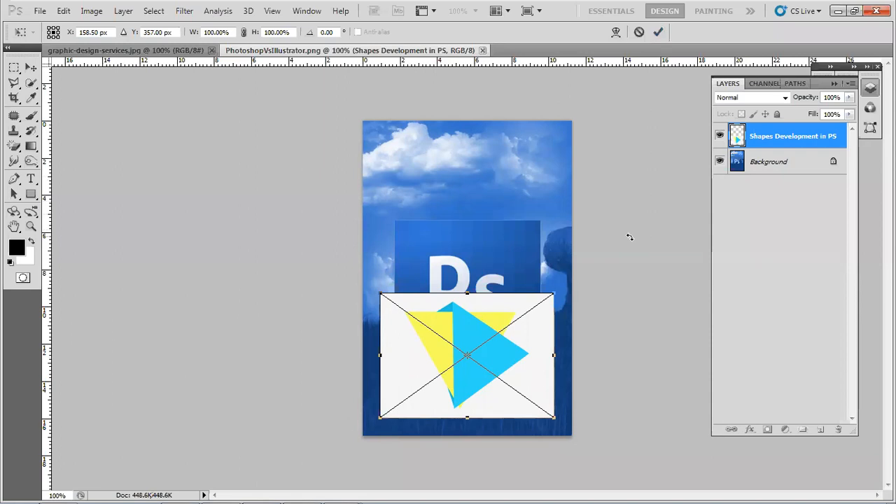
key(Escape)
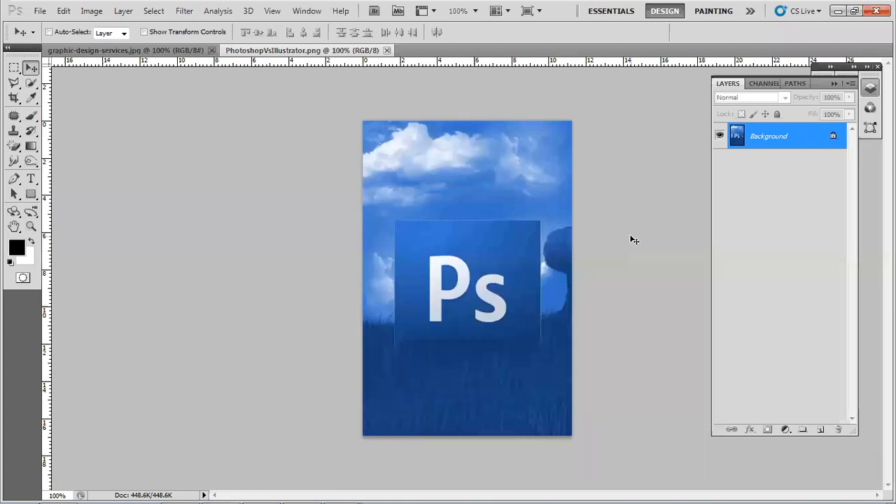
- Hide the document's layer list and display it again
click(871, 88)
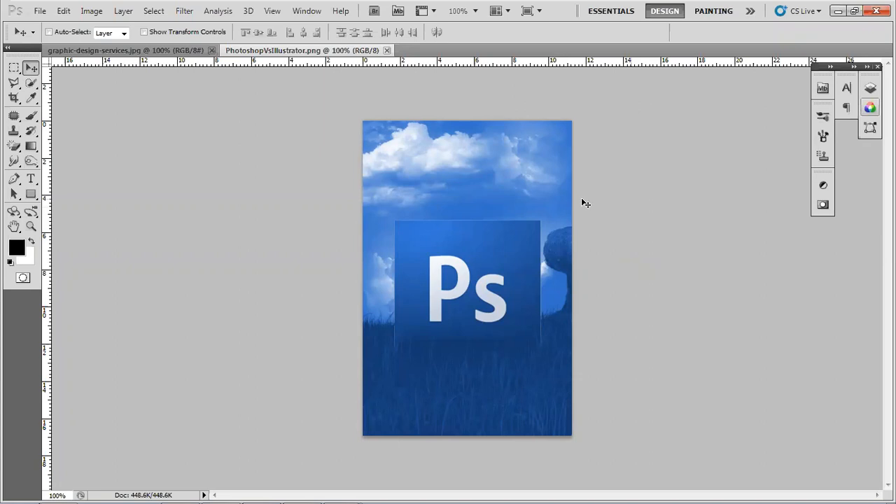
key(F7)
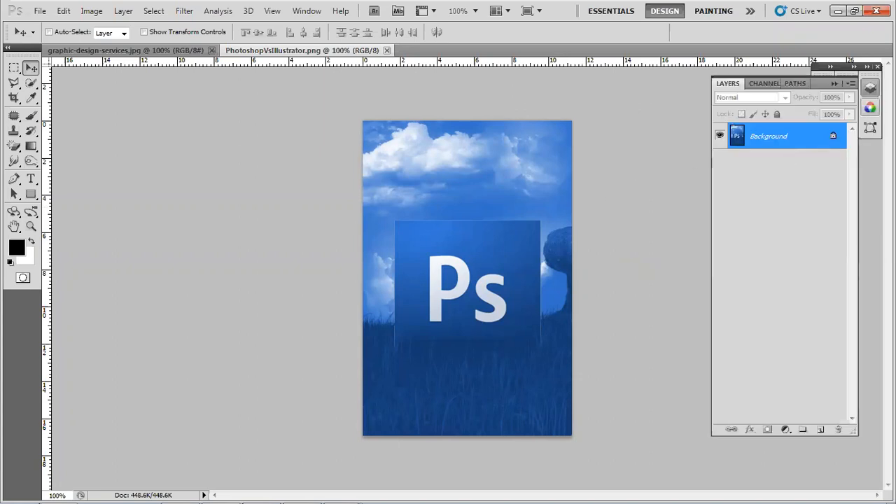
click(303, 11)
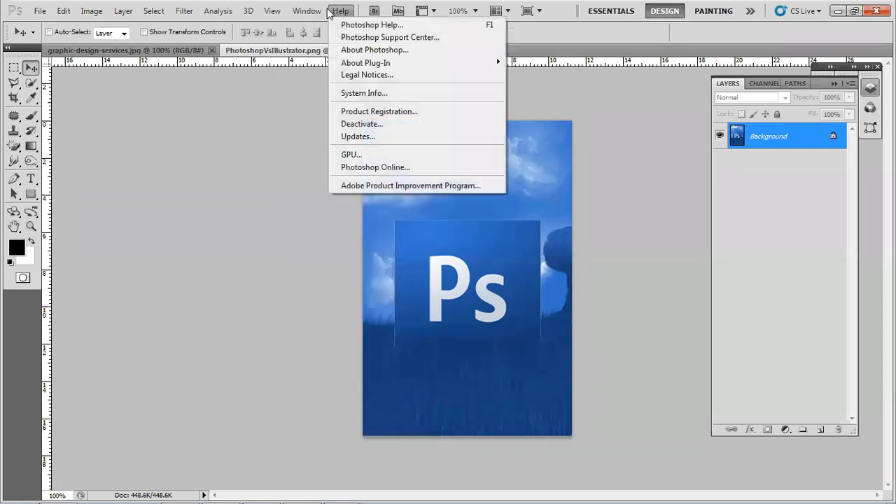
click(306, 12)
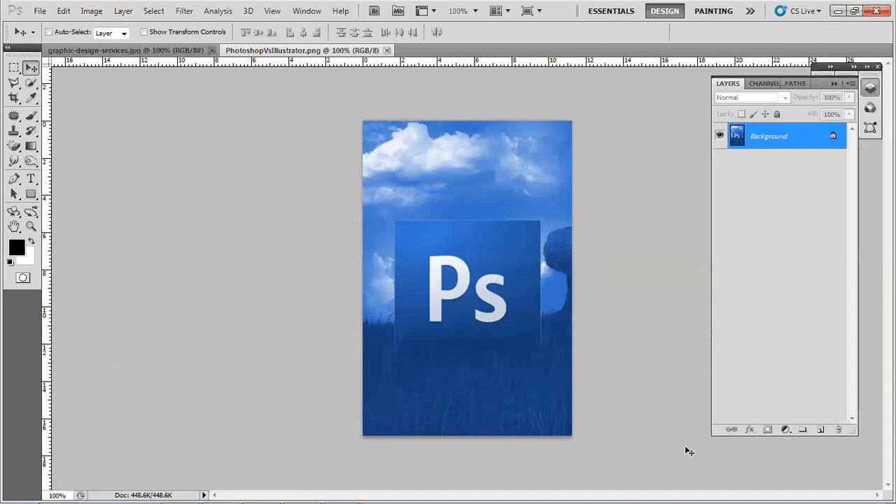
- Add five empty layers above the Background layer
click(821, 430)
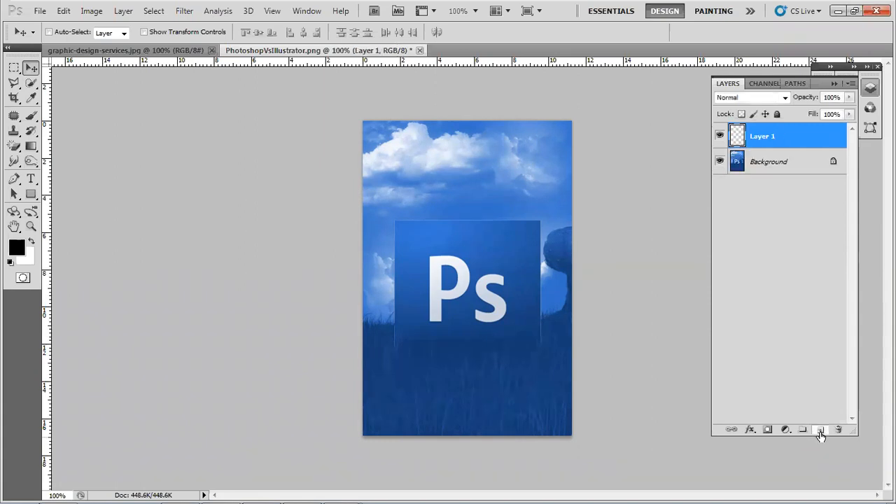
click(821, 430)
click(821, 430)
click(821, 430)
click(821, 430)
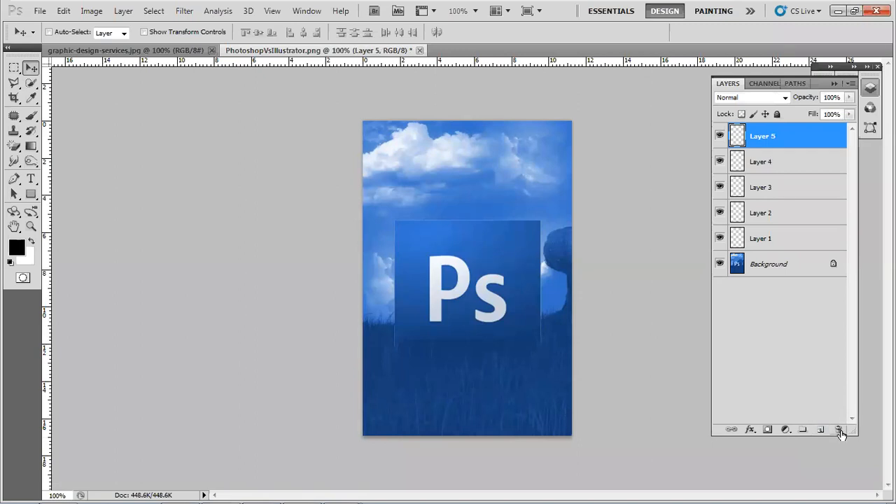
- Delete all five empty layers so that only the Background layer is left
click(839, 430)
click(839, 430)
click(840, 430)
click(839, 430)
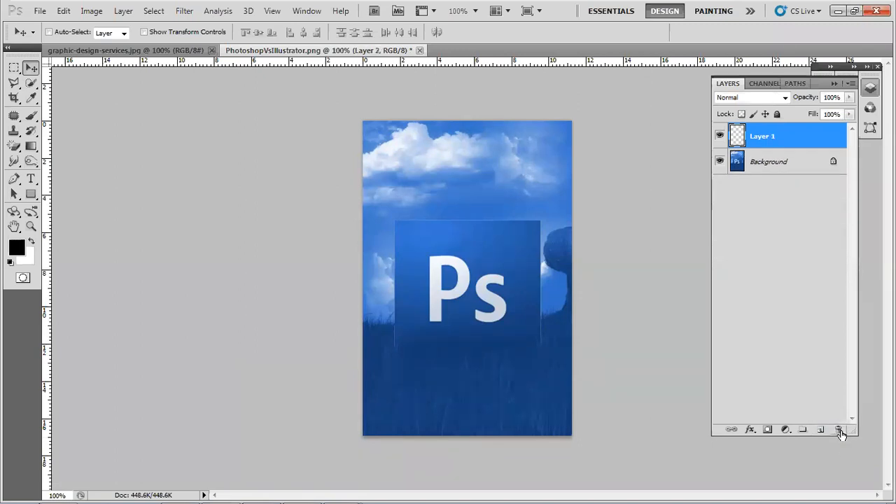
click(840, 430)
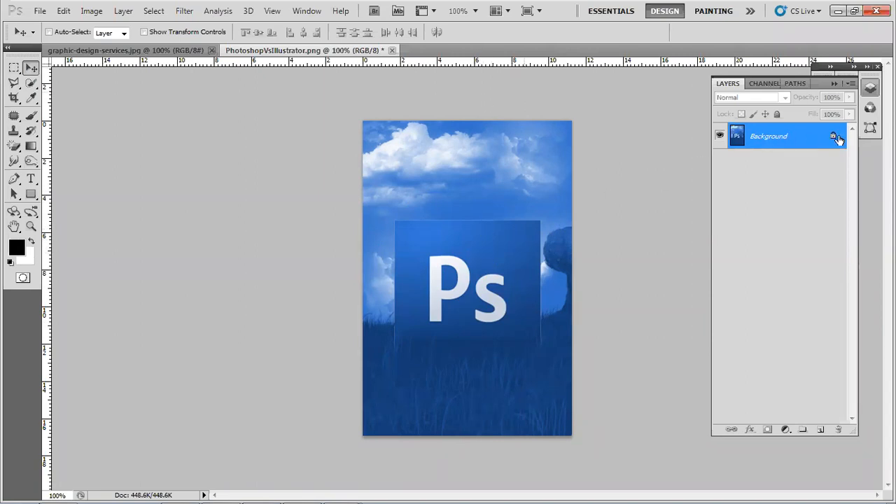
- Try to move the locked Background layer and convert it into a regular editable layer
drag(326, 254, 313, 259)
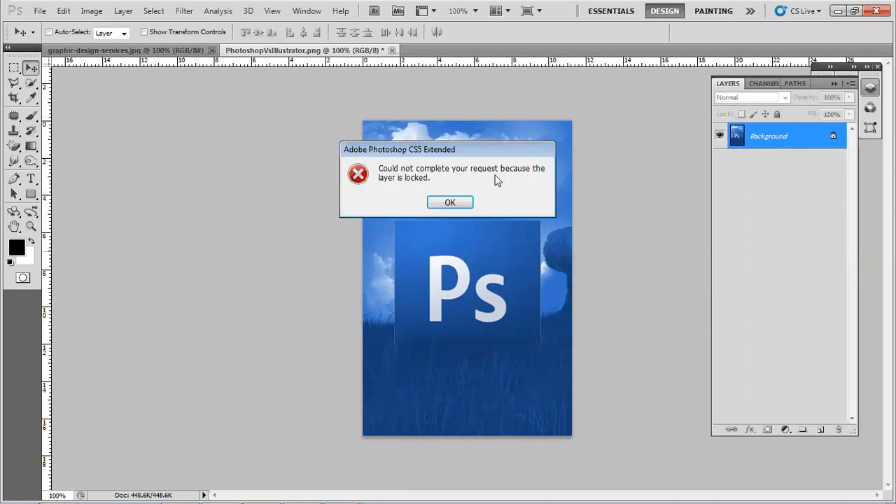
click(439, 205)
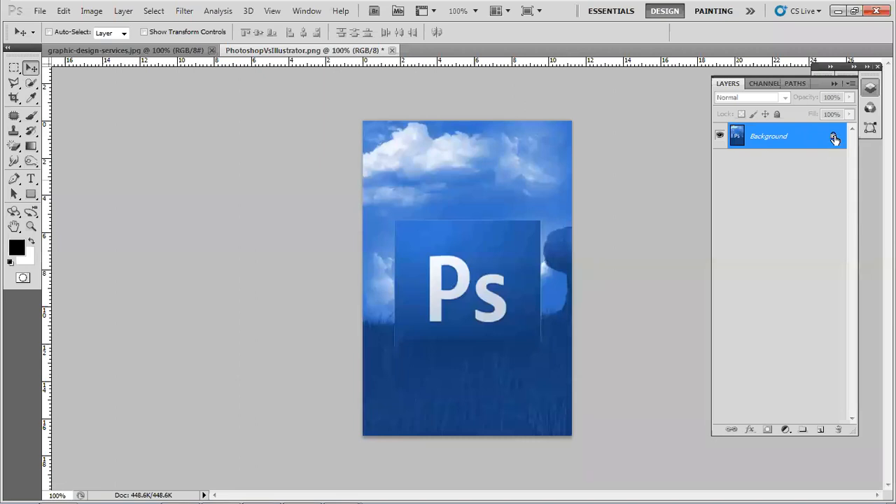
double_click(835, 139)
click(538, 144)
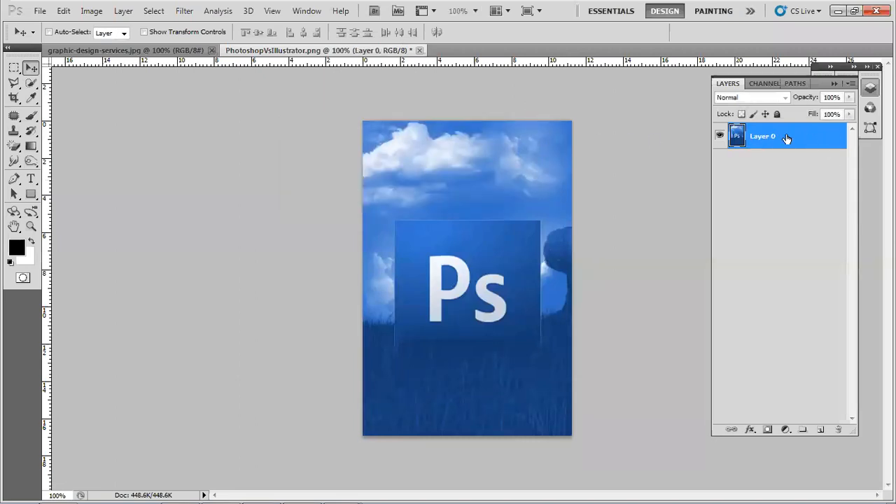
- Move the unlocked picture layer sideways across and partly off the canvas, and undo the moves
drag(459, 299, 346, 297)
drag(397, 283, 601, 282)
drag(460, 292, 650, 274)
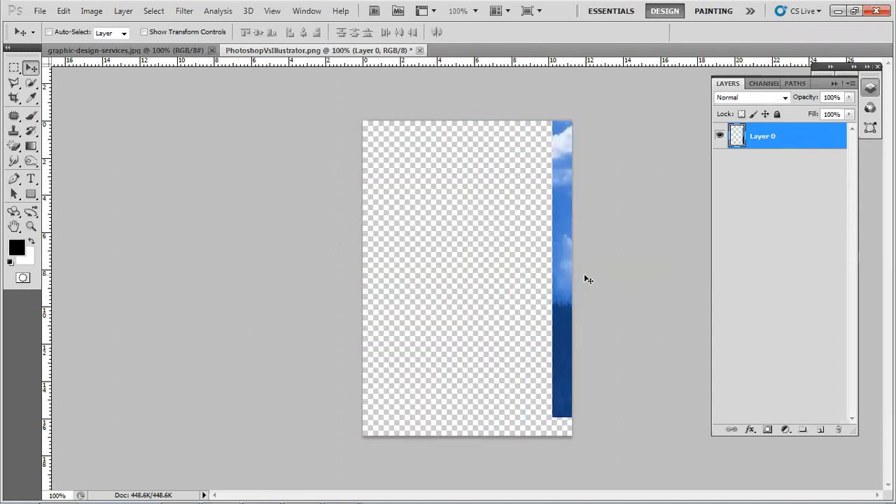
key(ctrl+z)
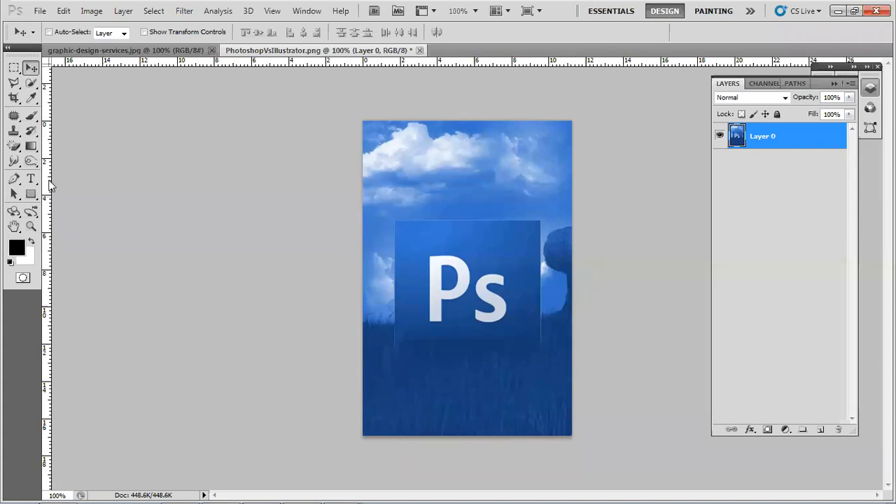
- Select the square Ps logo with a rectangular marquee and copy it to a new layer
click(14, 73)
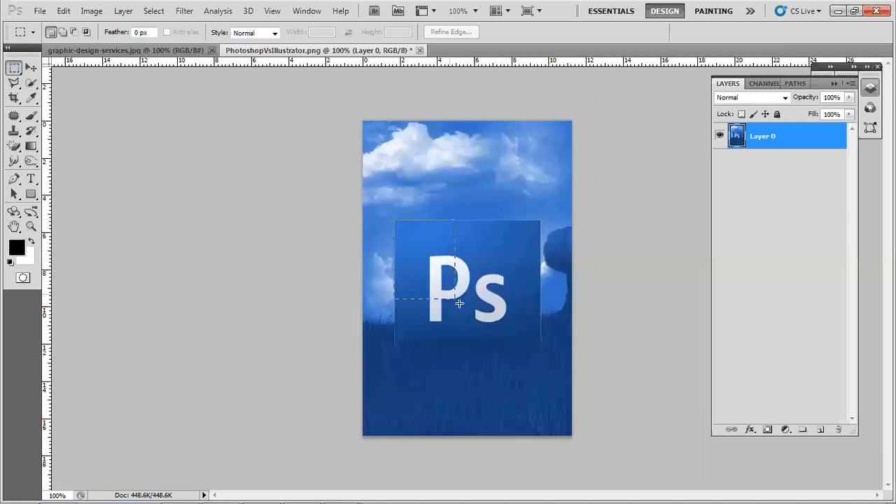
drag(524, 338, 539, 346)
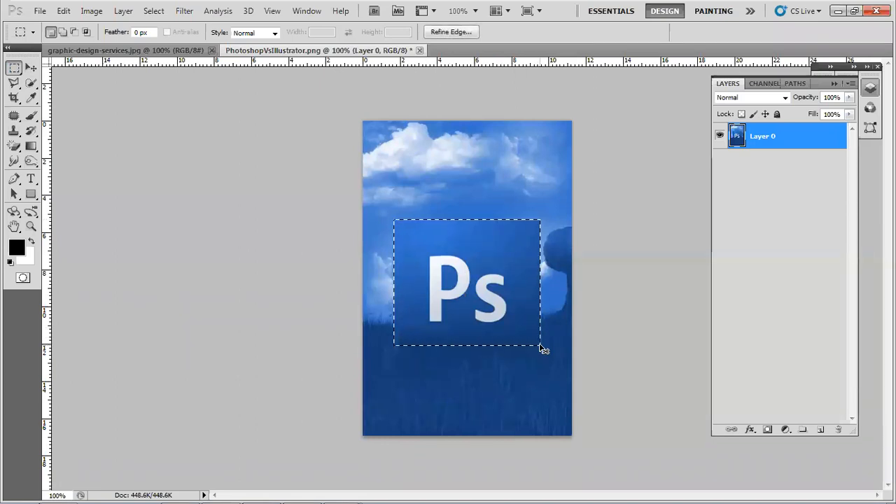
key(ctrl+j)
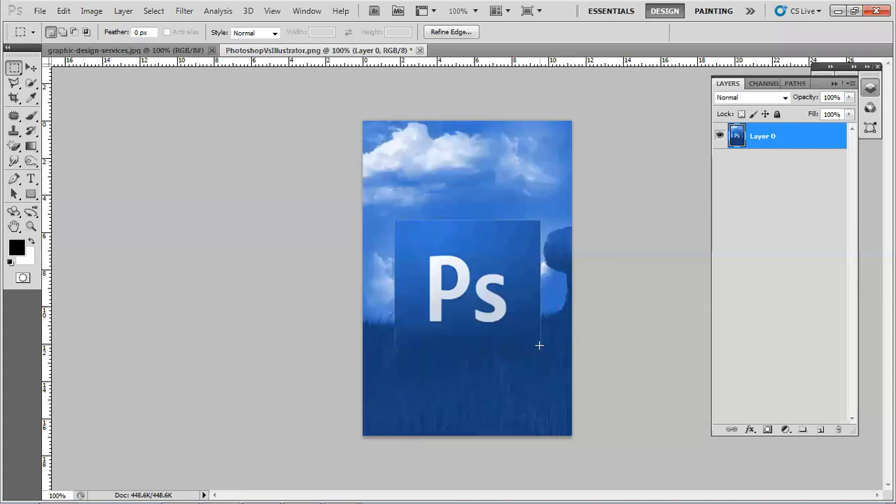
- Check Layer 0 and Layer 1 by toggling Layer 1's visibility, and move the copied logo slightly with the Move tool
click(31, 68)
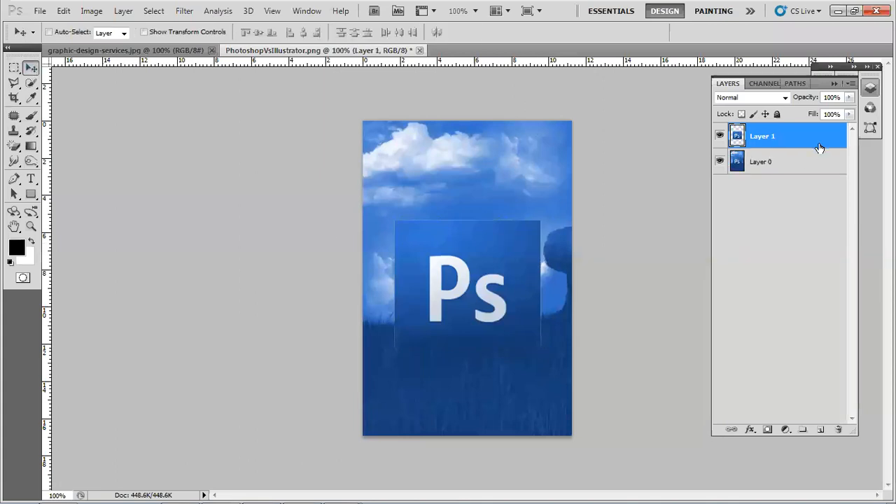
click(762, 167)
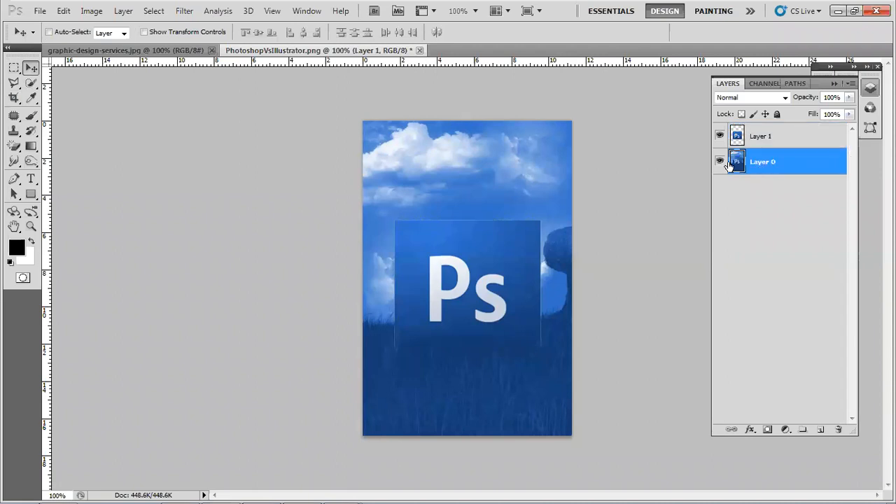
click(720, 138)
click(742, 139)
mouse_move(490, 267)
mouse_down()
mouse_move(351, 199)
mouse_move(506, 254)
mouse_move(582, 362)
mouse_move(462, 284)
mouse_move(501, 259)
mouse_move(493, 273)
mouse_up()
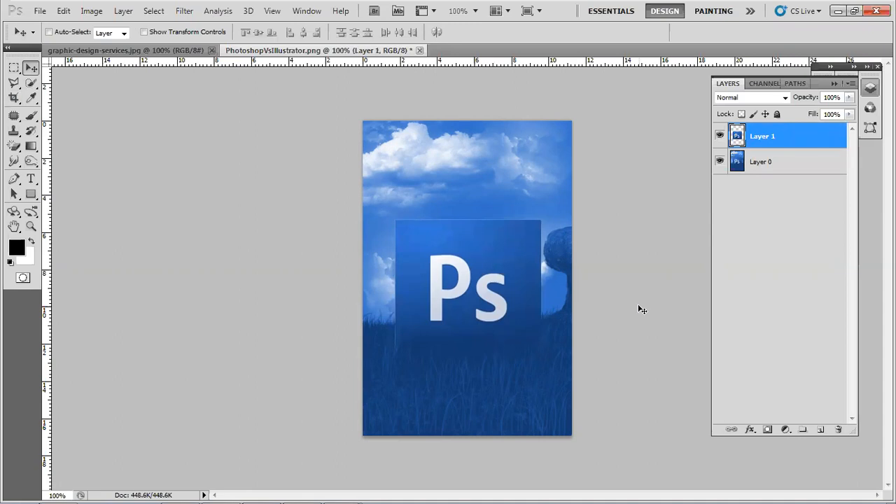
- Set the Elliptical Marquee tool's feather to 0 px
click(15, 68)
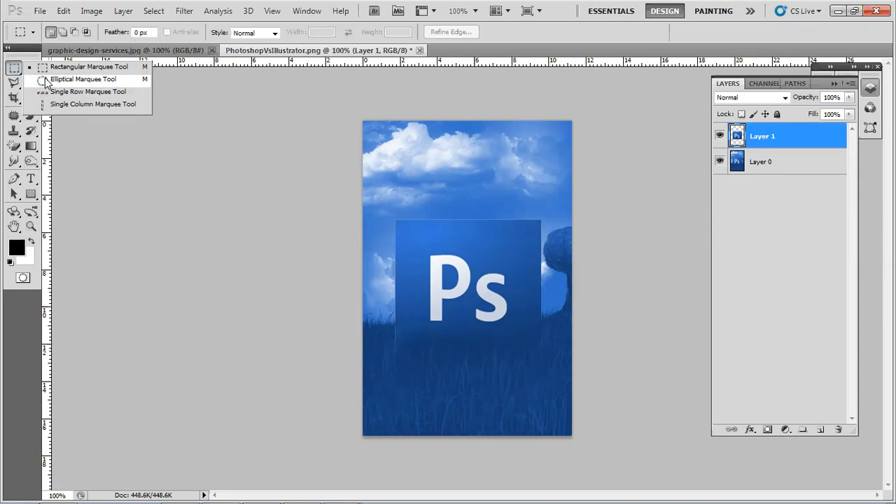
click(45, 83)
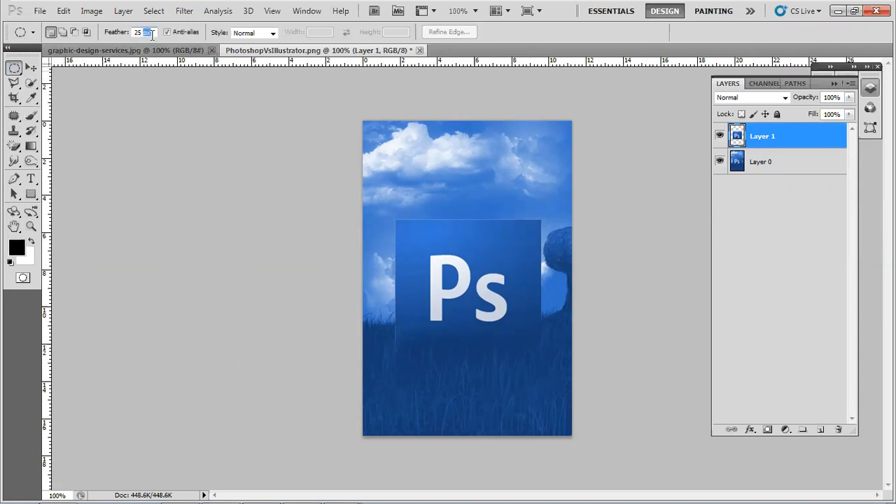
click(155, 35)
text(0)
key(Return)
click(30, 68)
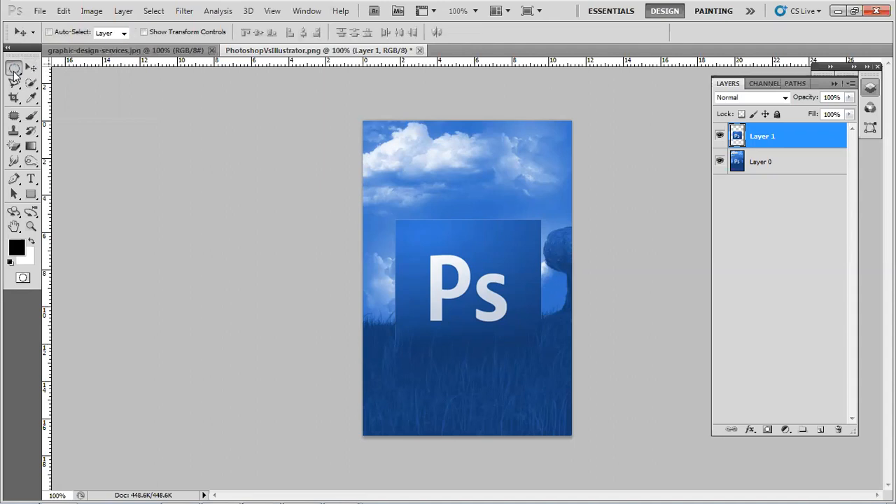
- Draw a large elliptical selection around the logo, shift it up over the sky and clear it
click(14, 68)
drag(379, 199, 584, 393)
drag(493, 340, 476, 271)
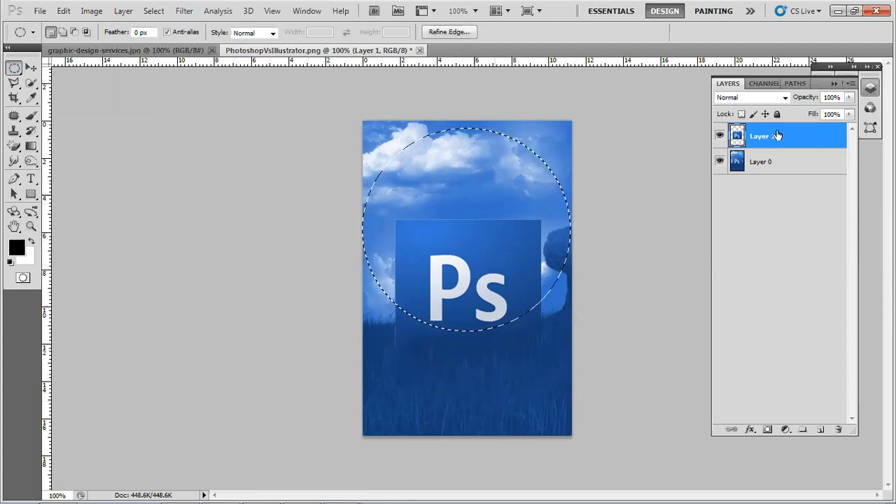
key(ctrl+d)
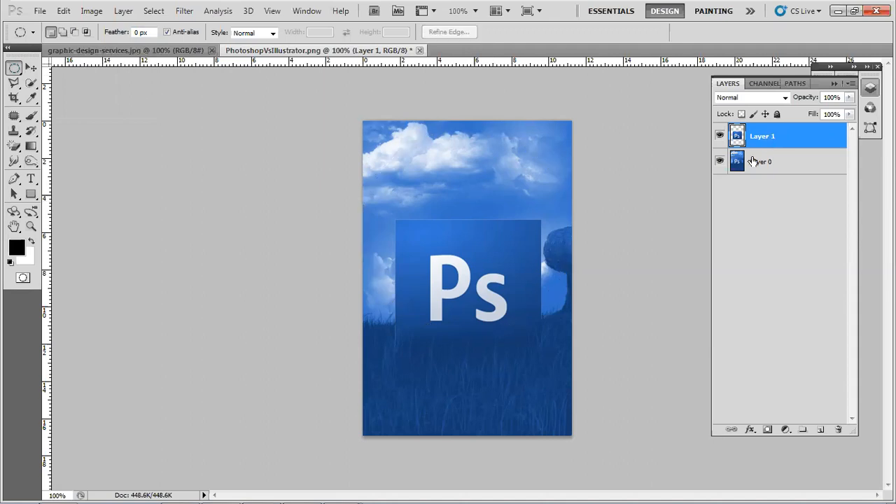
- Draw a freehand selection around the Ps logo with the Lasso tool, shift it slightly and clear it
click(15, 83)
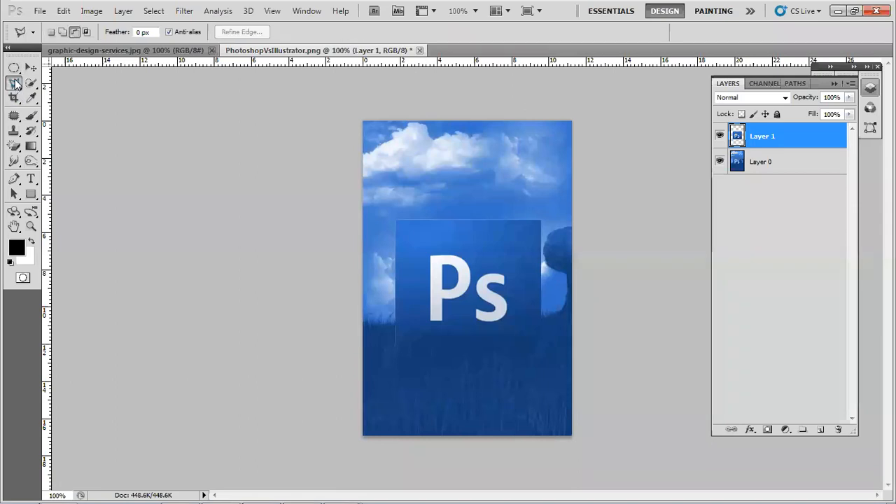
right_click(16, 83)
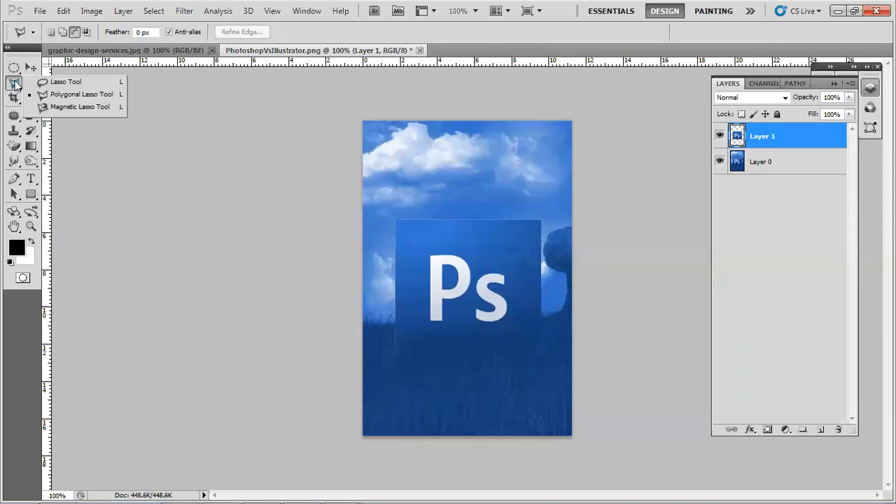
click(63, 82)
mouse_move(391, 186)
mouse_down()
mouse_move(381, 211)
mouse_move(379, 352)
mouse_move(428, 401)
mouse_move(503, 409)
mouse_move(555, 367)
mouse_move(566, 315)
mouse_move(562, 214)
mouse_move(538, 190)
mouse_move(393, 182)
mouse_up()
mouse_move(474, 309)
mouse_down()
mouse_move(479, 263)
mouse_move(463, 246)
mouse_move(468, 288)
mouse_move(478, 292)
mouse_move(453, 294)
mouse_move(472, 240)
mouse_move(526, 336)
mouse_move(440, 240)
mouse_move(519, 302)
mouse_move(393, 245)
mouse_move(501, 273)
mouse_move(454, 297)
mouse_up()
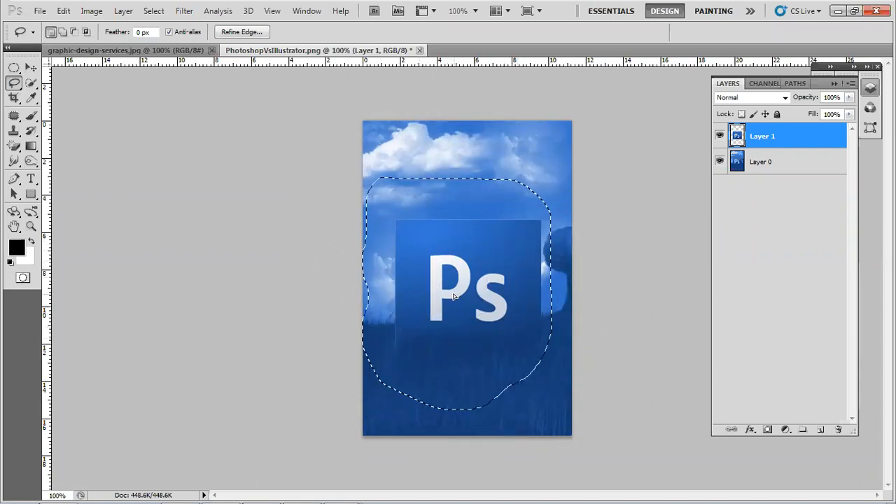
click(462, 289)
- Draw a closed four-sided selection with a slanted upper edge around the logo using the Polygonal Lasso tool
drag(14, 82, 41, 100)
click(41, 98)
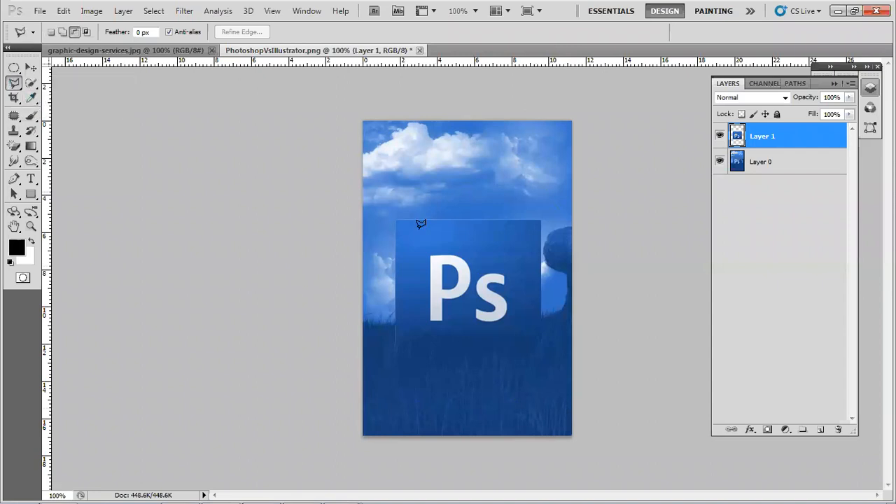
click(385, 188)
click(386, 393)
click(565, 392)
click(566, 142)
click(385, 187)
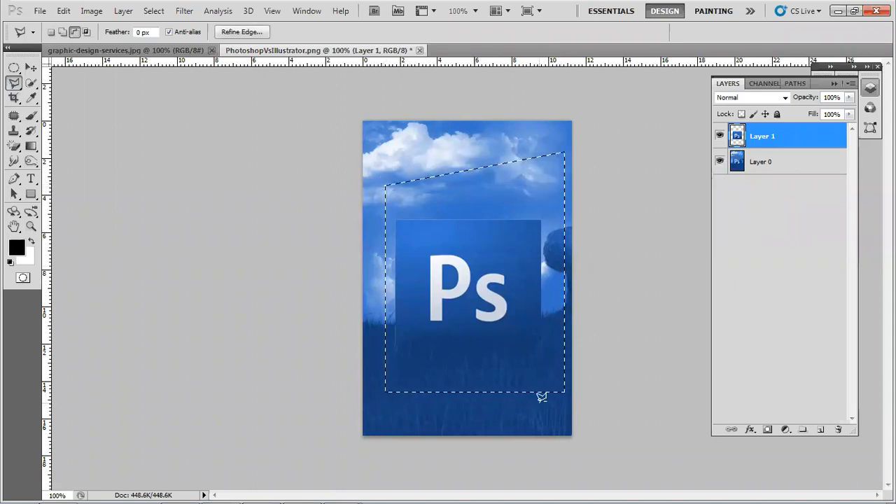
- Move the selected logo with the Move tool, undo the move and clear the selection
click(31, 67)
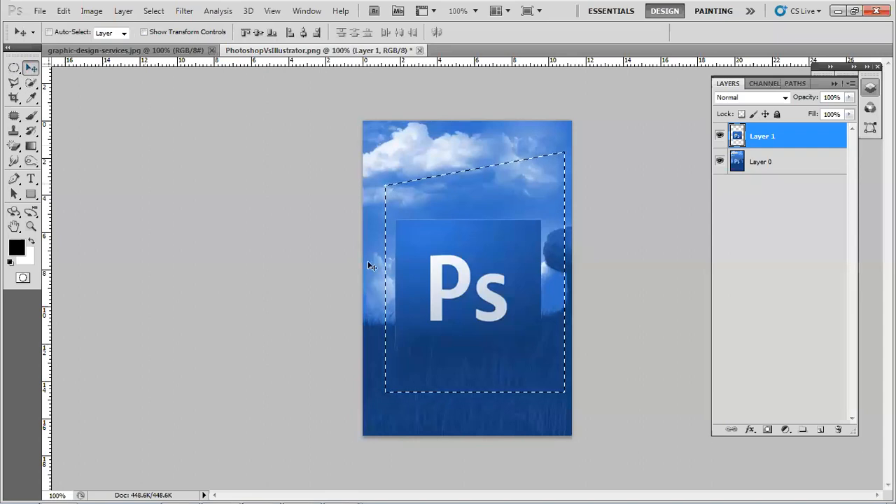
mouse_move(448, 260)
mouse_down()
mouse_move(500, 229)
mouse_move(437, 270)
mouse_up()
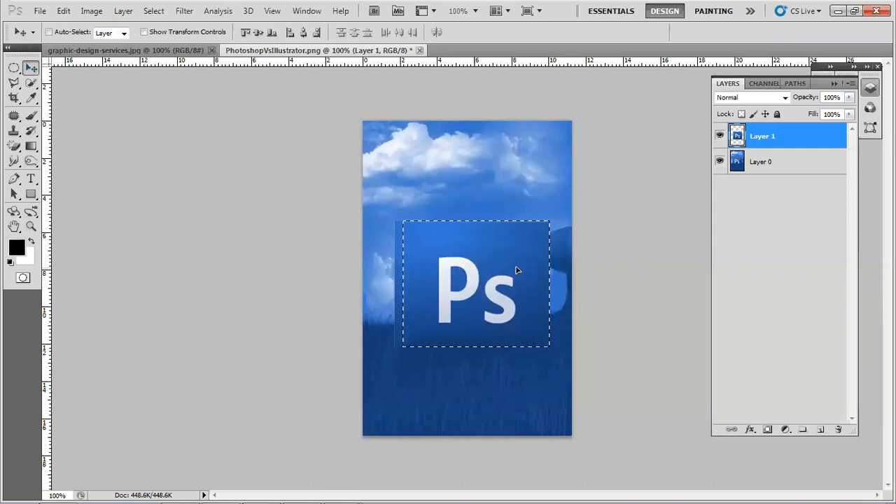
key(ctrl+alt+z)
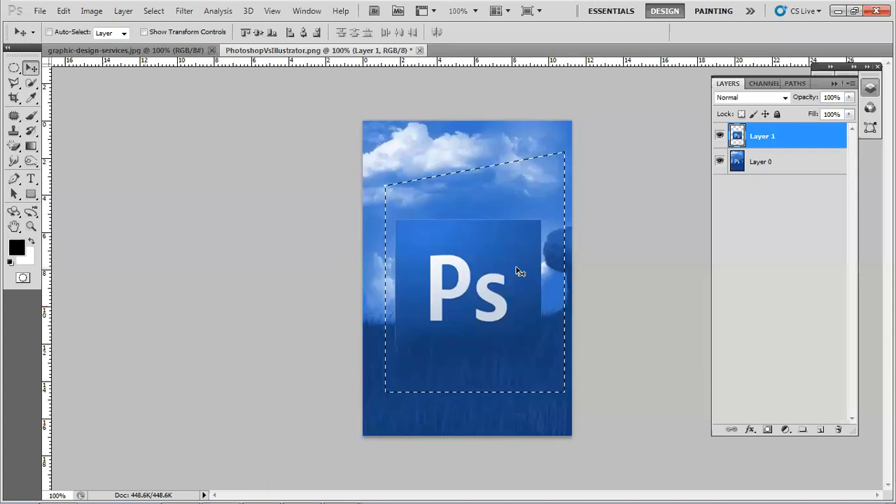
key(ctrl+d)
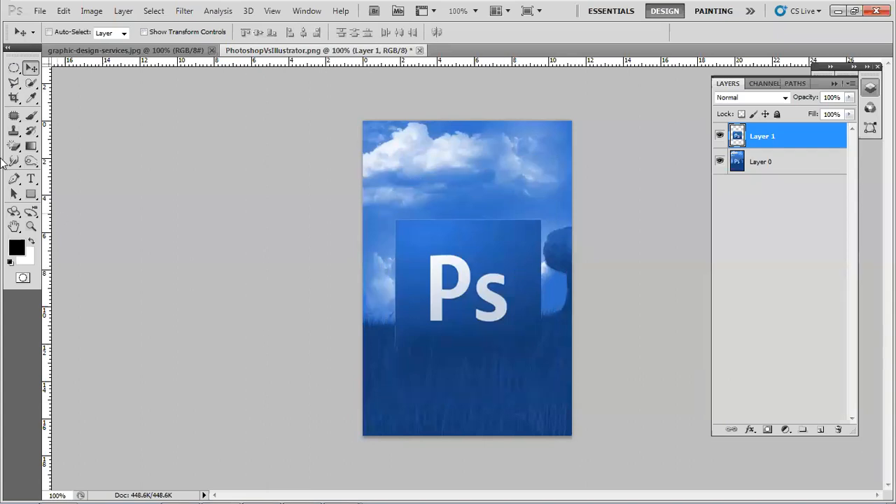
click(13, 84)
mouse_move(14, 85)
mouse_down()
mouse_move(40, 112)
mouse_move(14, 84)
mouse_move(10, 91)
mouse_up()
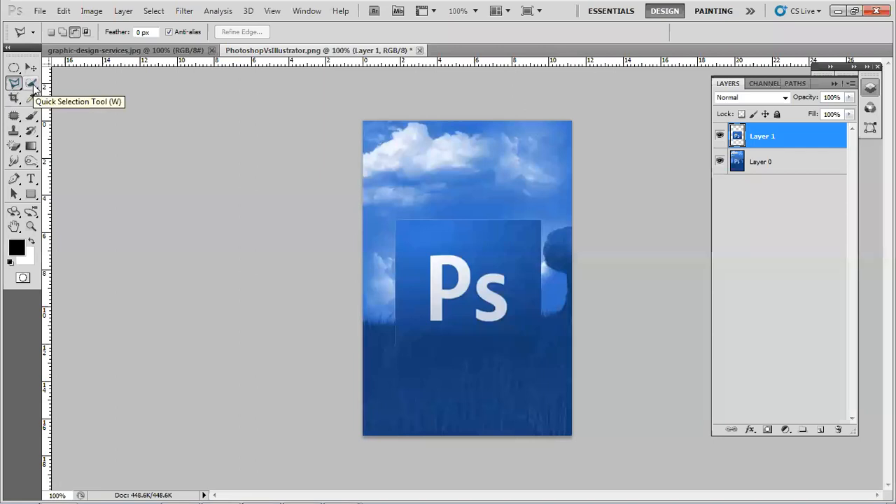
- Select all of the white letters P and s in the logo with the Magic Wand tool
click(32, 84)
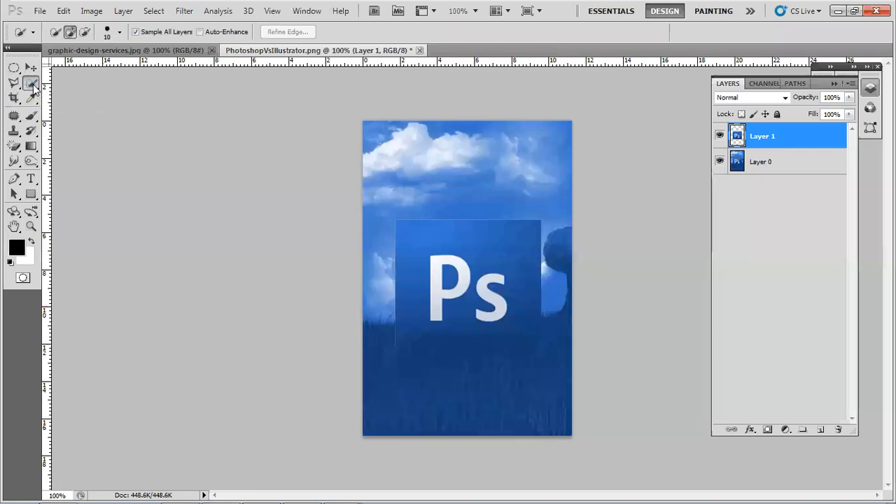
click(33, 86)
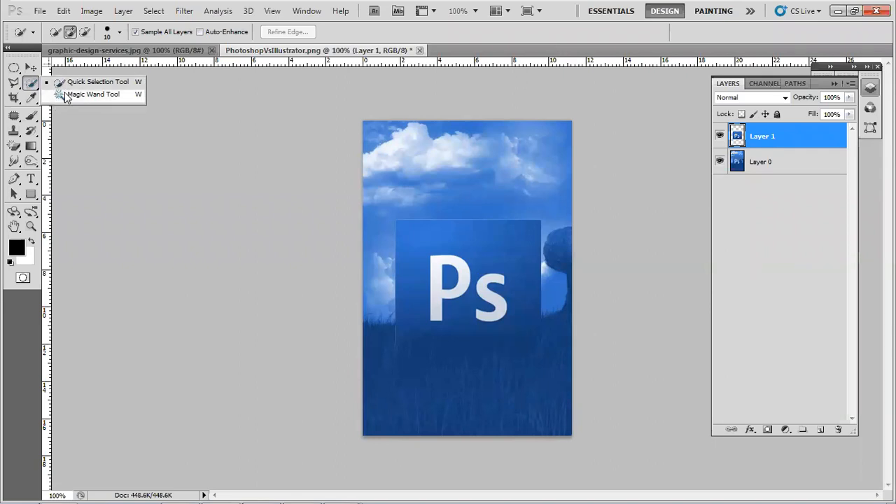
click(66, 94)
click(441, 299)
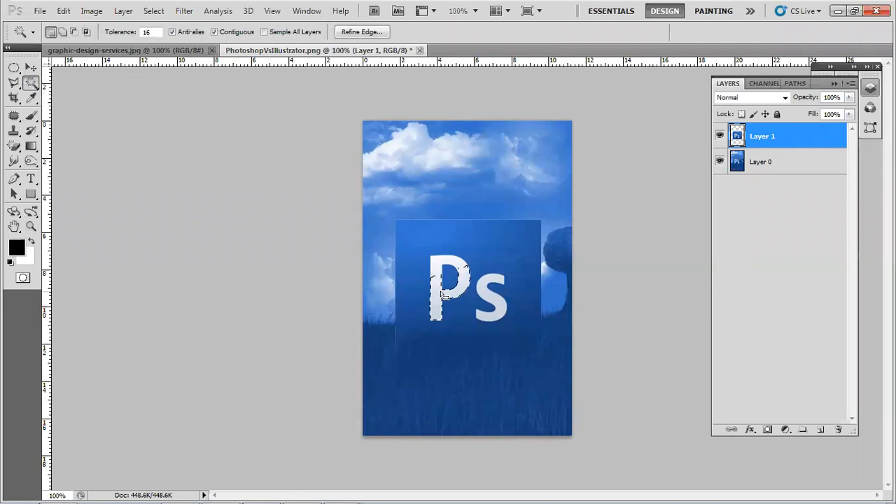
click(474, 269)
click(459, 290)
shift+click(449, 292)
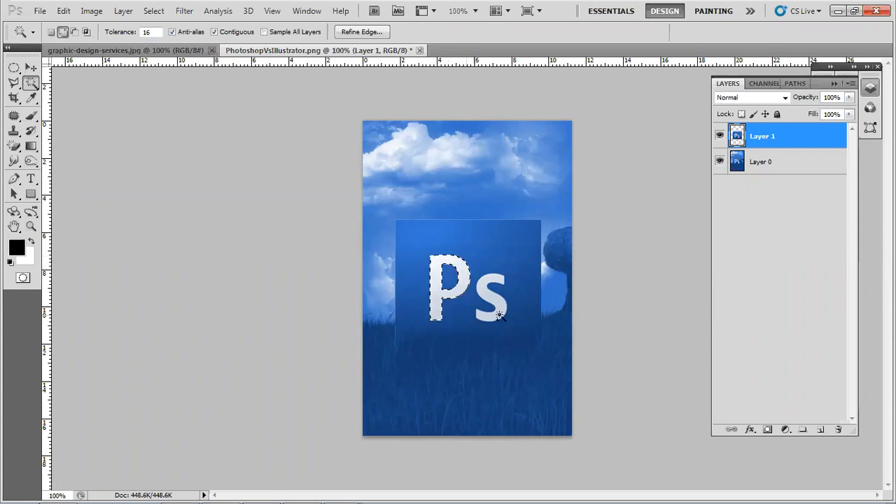
click(482, 281)
- Fill the selected letters with a red foreground colour on a new layer and clear the selection
click(821, 429)
click(17, 246)
click(628, 200)
click(817, 124)
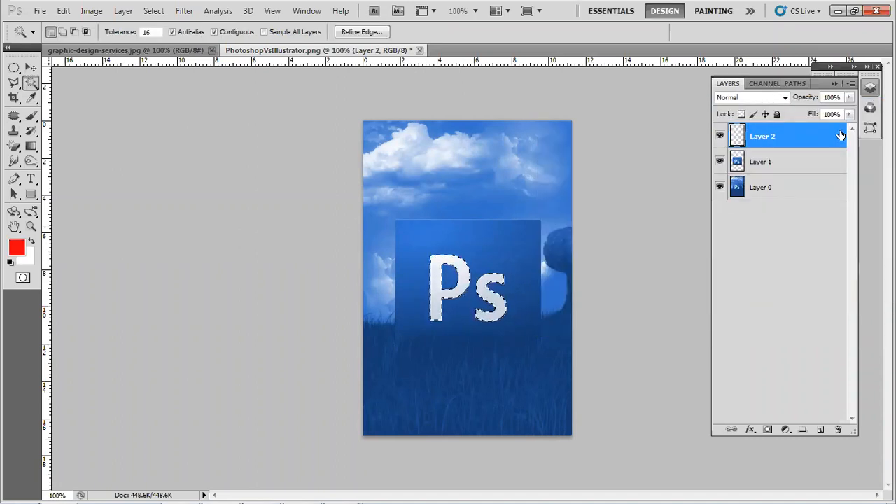
key(alt+BackSpace)
key(ctrl+d)
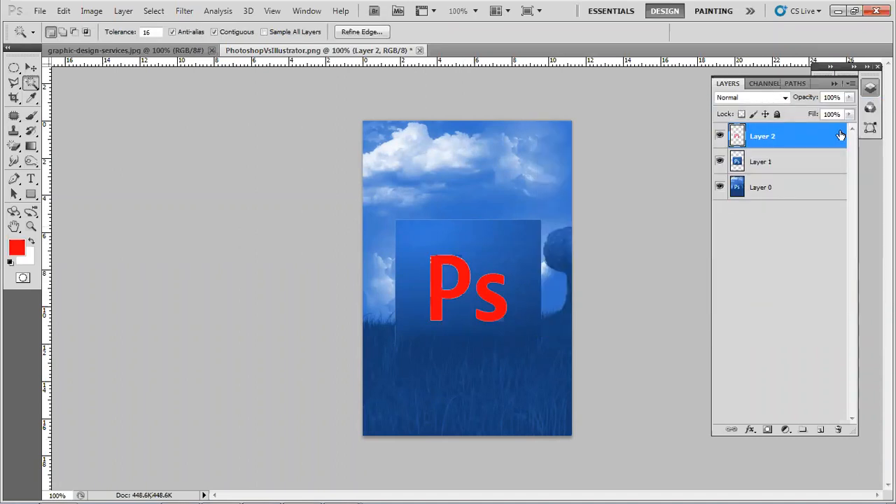
- Delete the layer that holds the red letters
key(v)
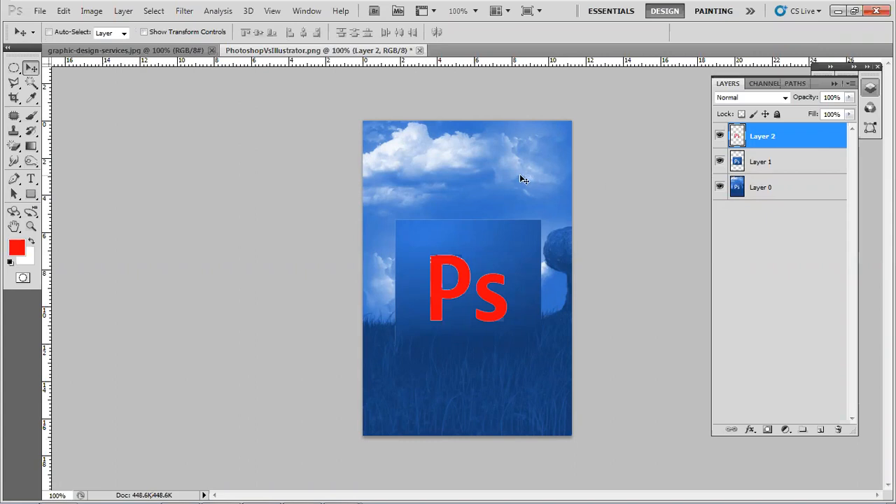
click(840, 429)
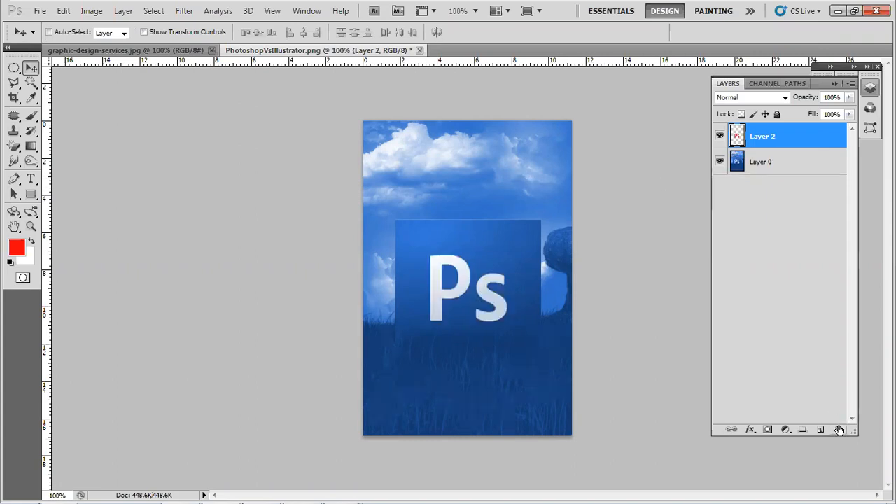
- Select the letters P and s in the logo with the Quick Selection tool, and clear the selection
click(30, 83)
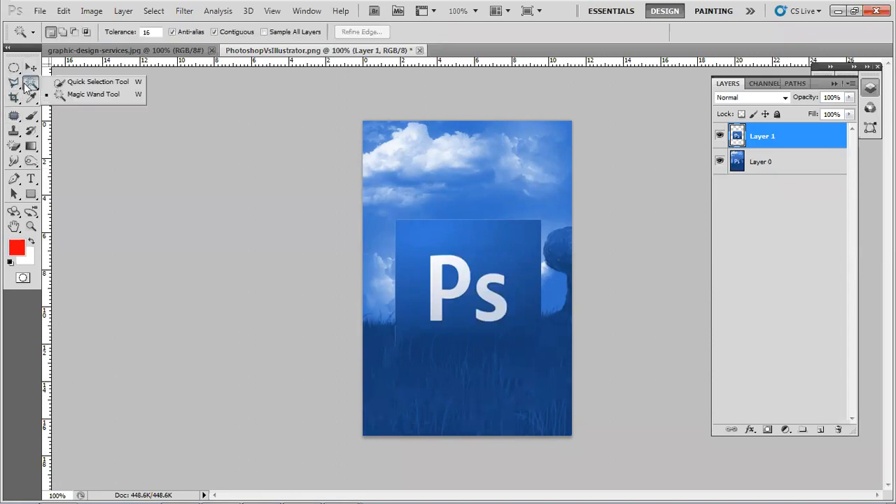
click(65, 83)
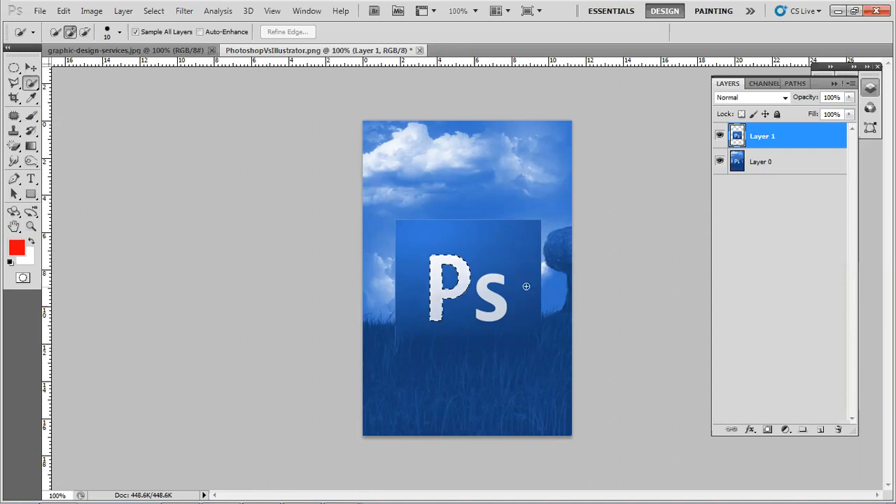
click(479, 283)
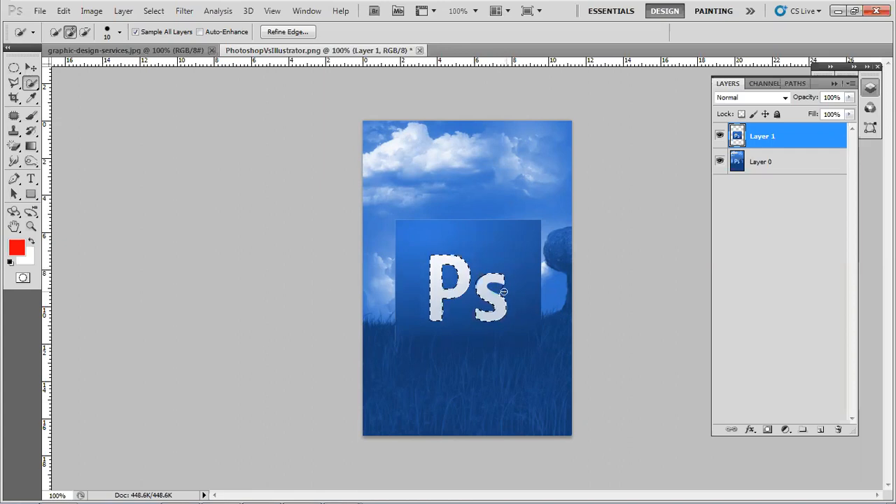
key(alt)
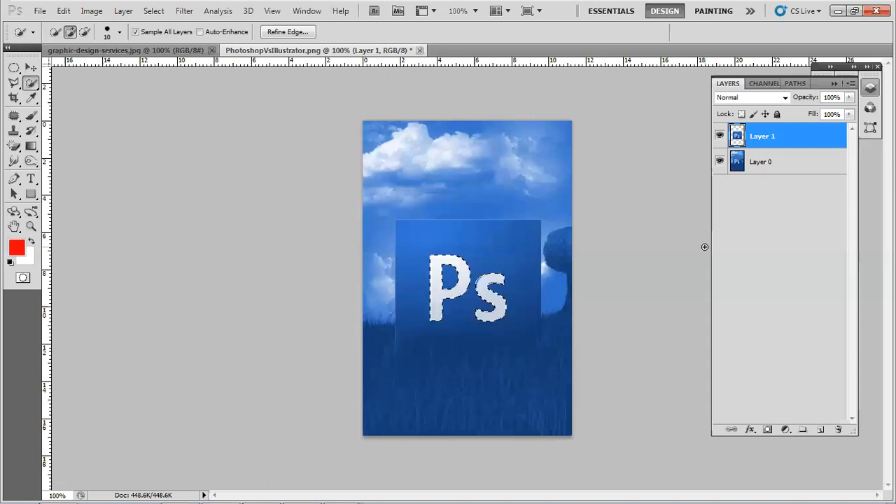
key(ctrl+d)
key(v)
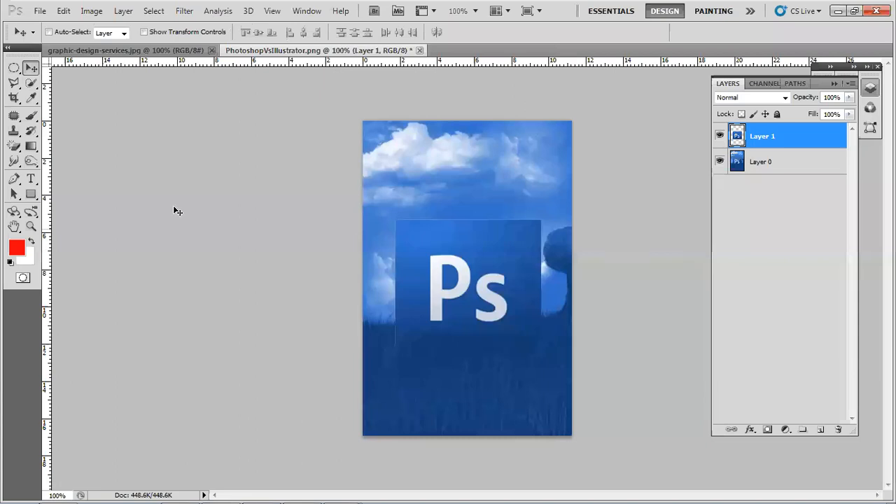
- Crop the image to a roughly square area around the Ps logo and undo the crop
click(12, 99)
drag(382, 189, 556, 362)
double_click(510, 280)
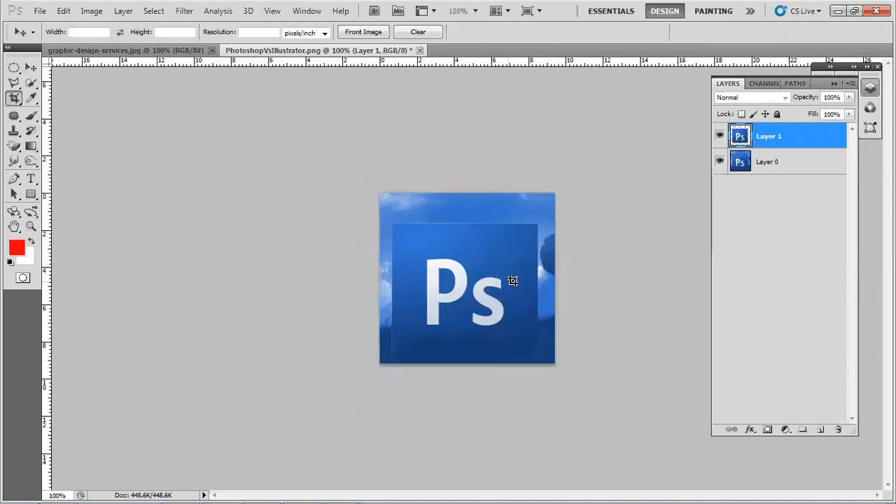
key(ctrl+z)
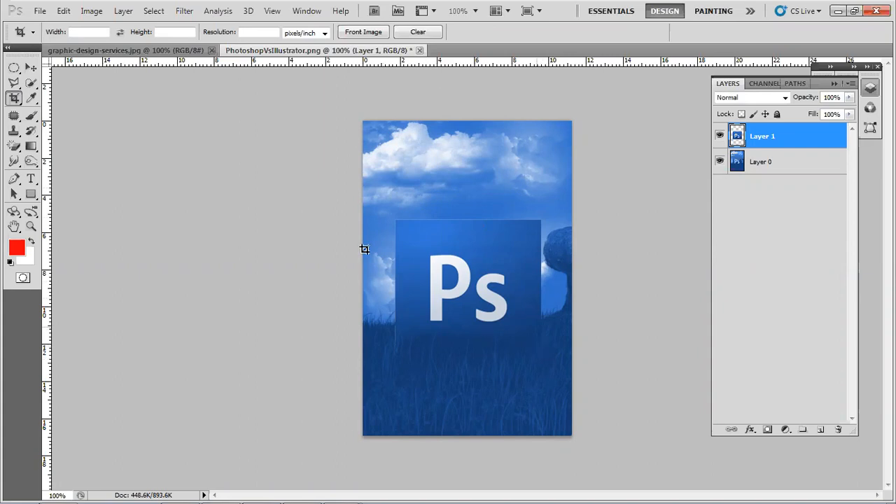
right_click(14, 98)
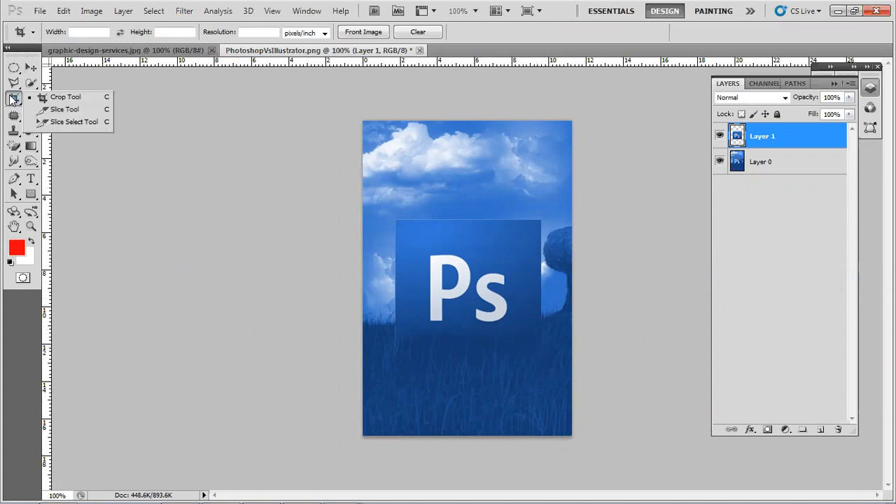
click(59, 102)
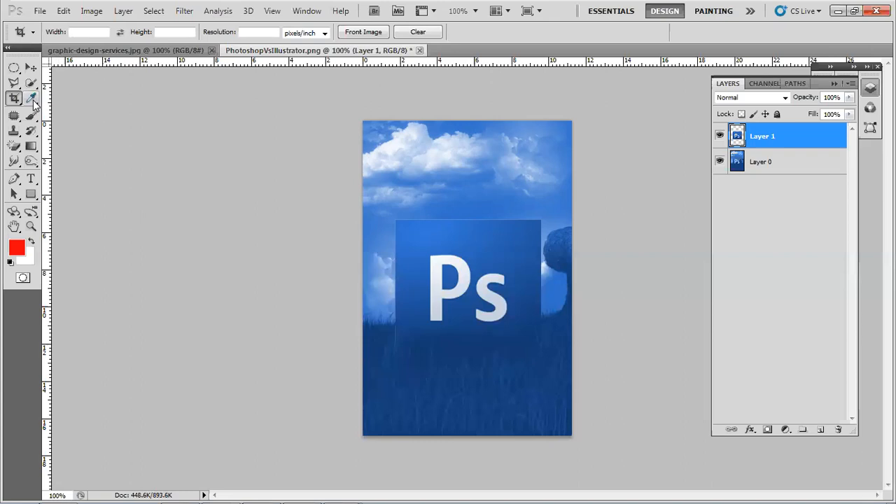
- Sample the logo's blue and finally the near-white of the clouds as the foreground colour with the Eyedropper
click(33, 102)
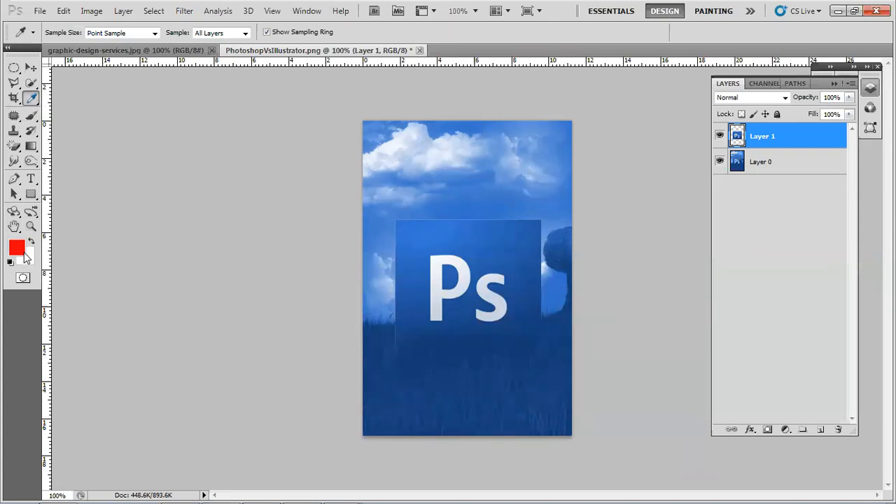
click(423, 245)
click(537, 314)
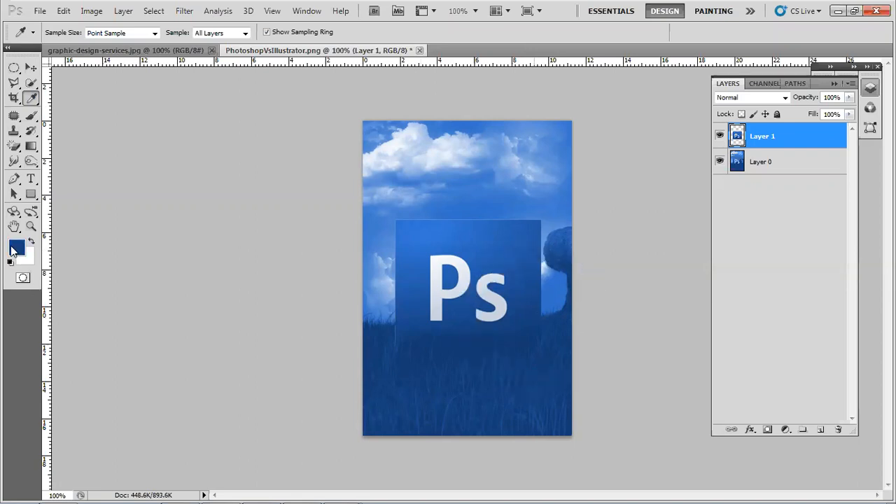
click(449, 151)
click(454, 149)
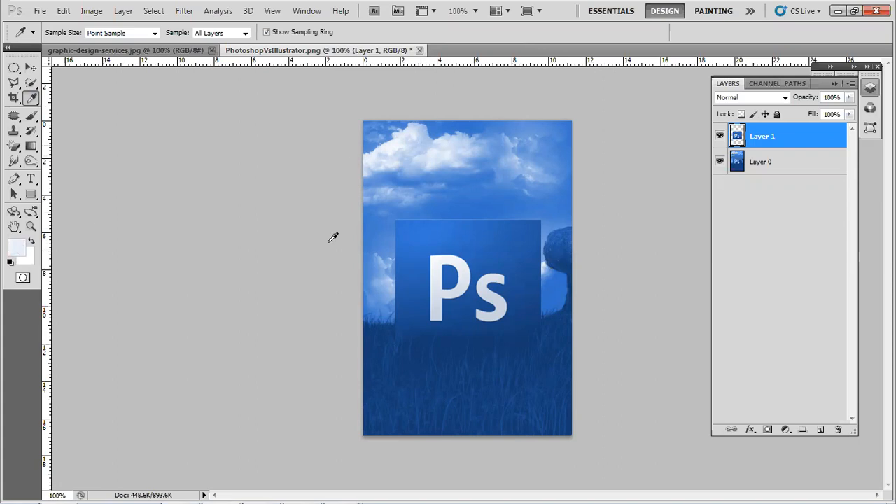
- Place a note at the upper edge of the logo square with the Note tool, reading "asasdfadsfas"
click(30, 99)
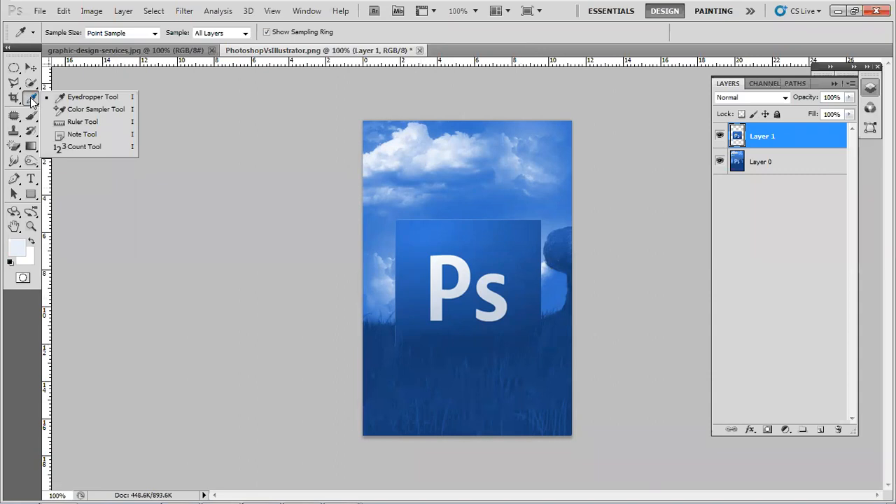
click(89, 134)
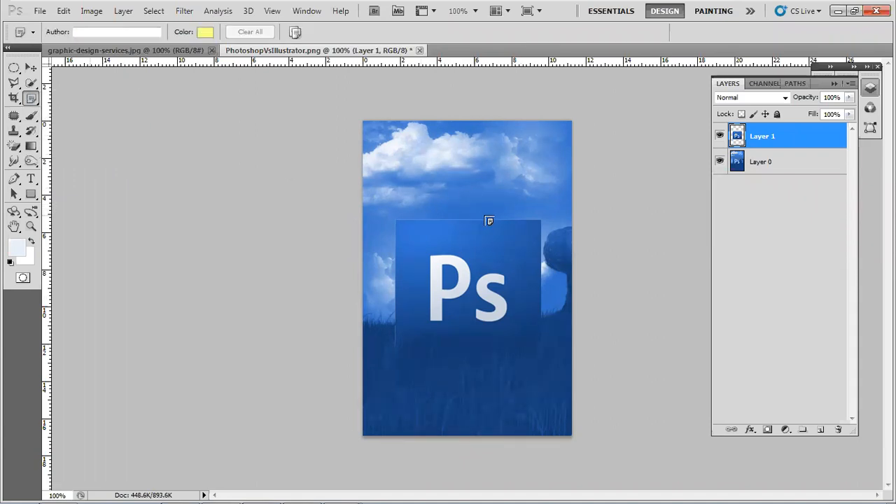
click(490, 221)
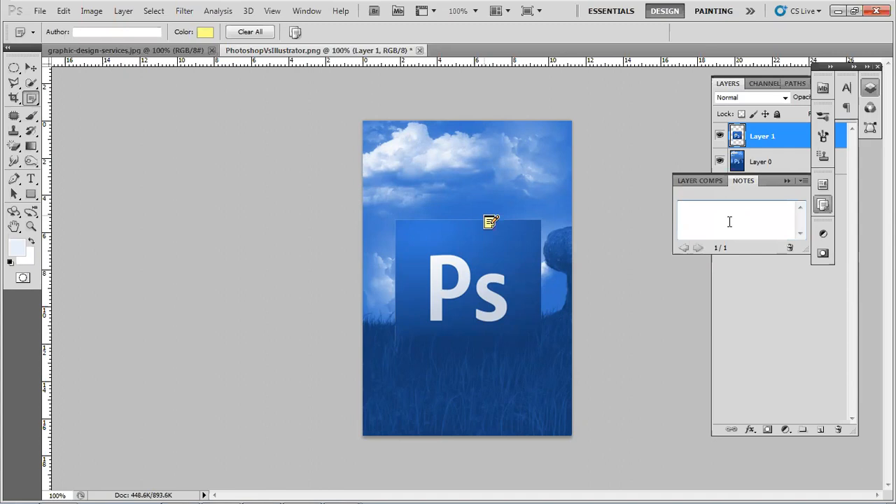
text(asasdfadsfas)
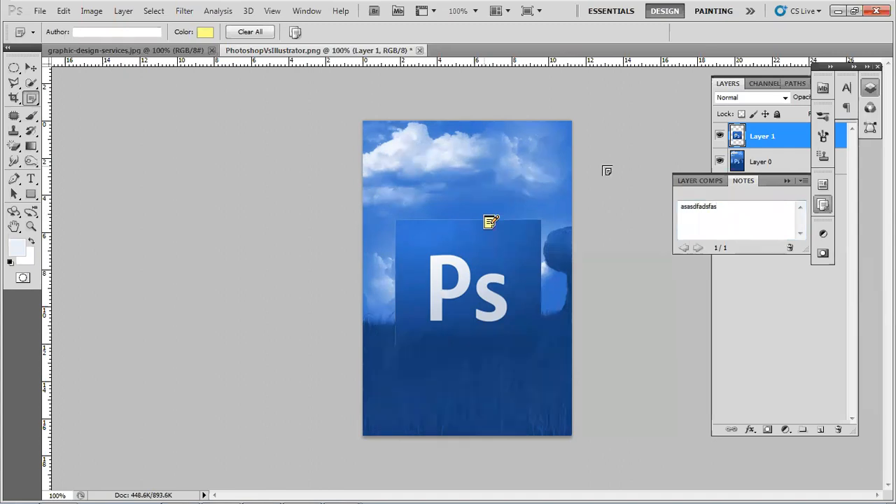
- Delete the note from the image
click(824, 204)
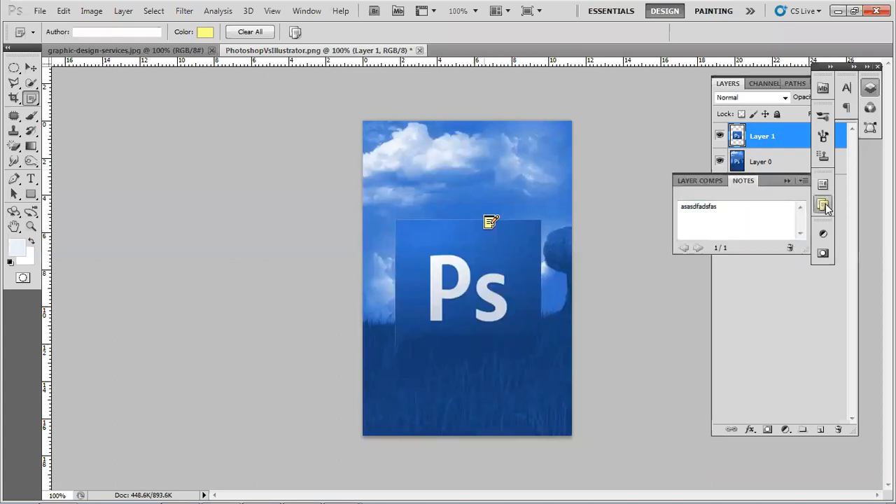
click(790, 250)
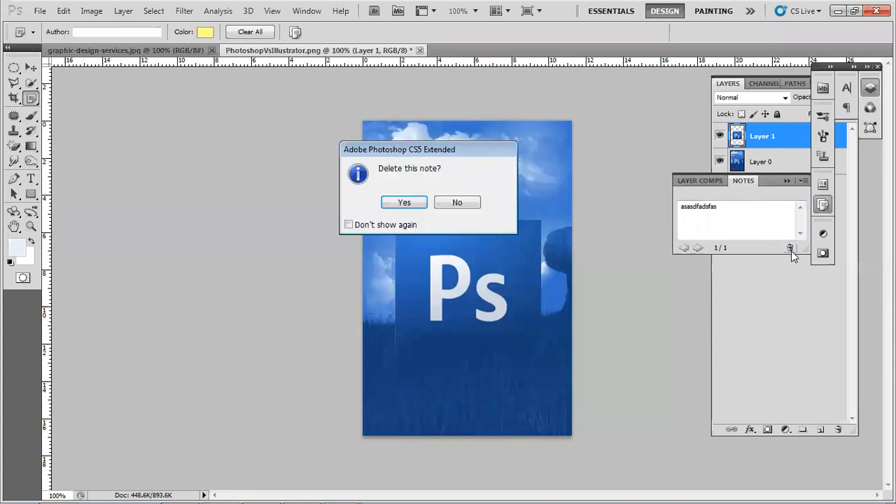
click(402, 204)
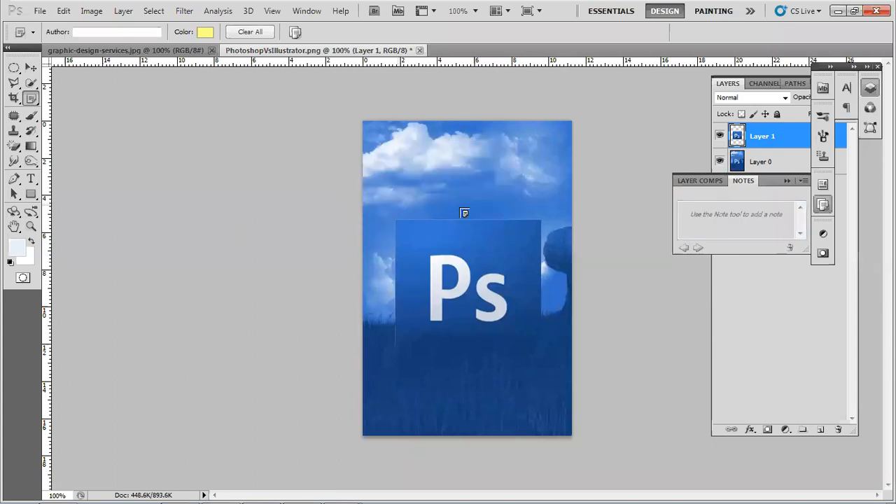
- Place two count markers on the logo with the Count tool, clear them and return to the Eyedropper
click(31, 98)
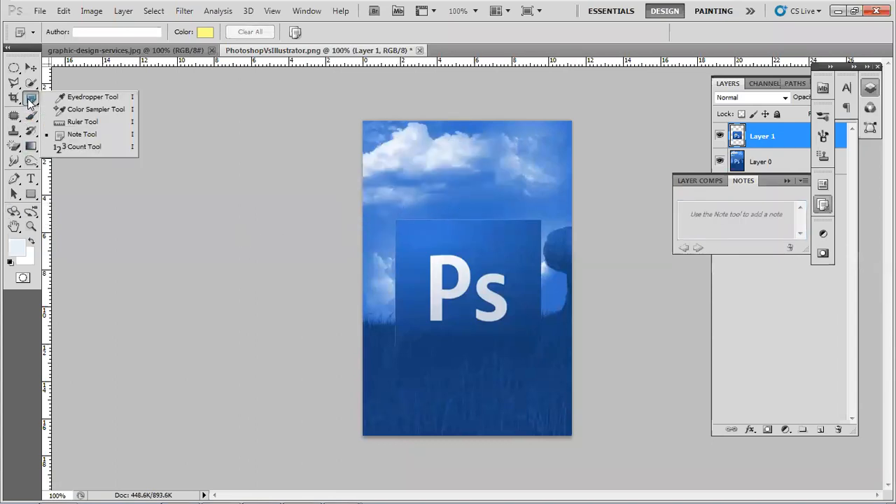
click(64, 147)
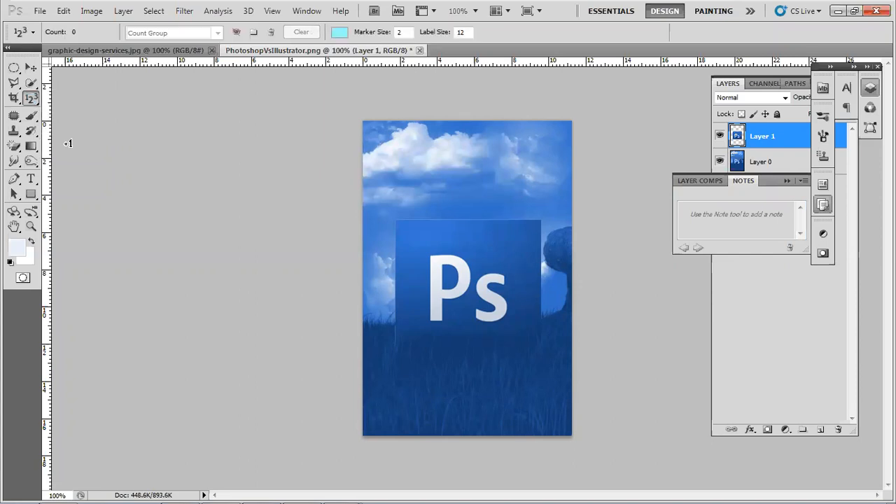
click(420, 253)
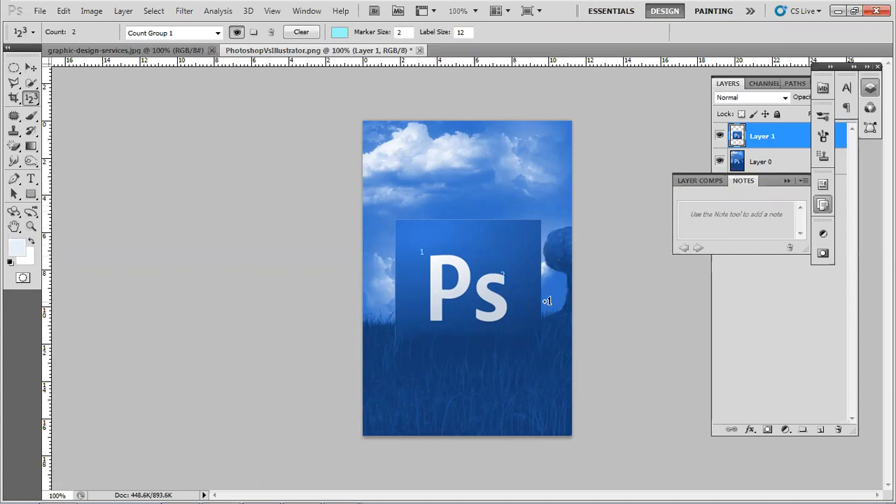
click(301, 31)
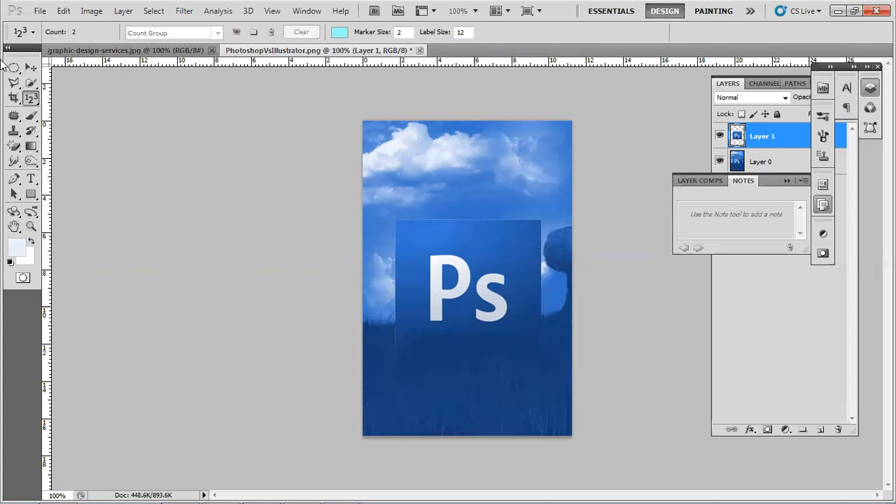
right_click(32, 103)
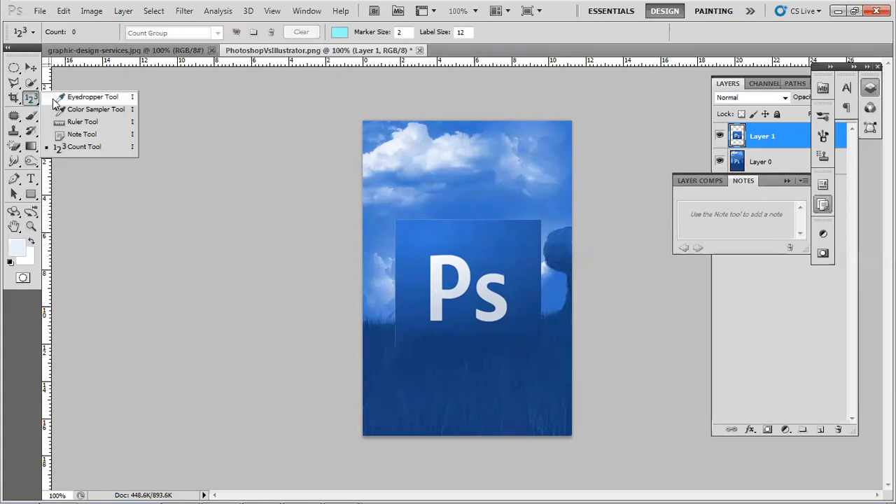
click(59, 96)
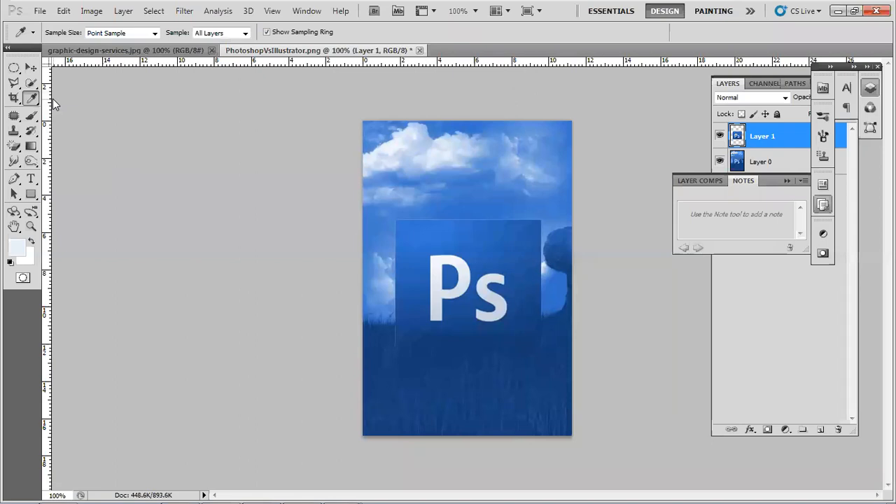
- Outline the tree beside the logo with the Patch tool and try patching it while Layer 1 is active
click(13, 120)
right_click(13, 119)
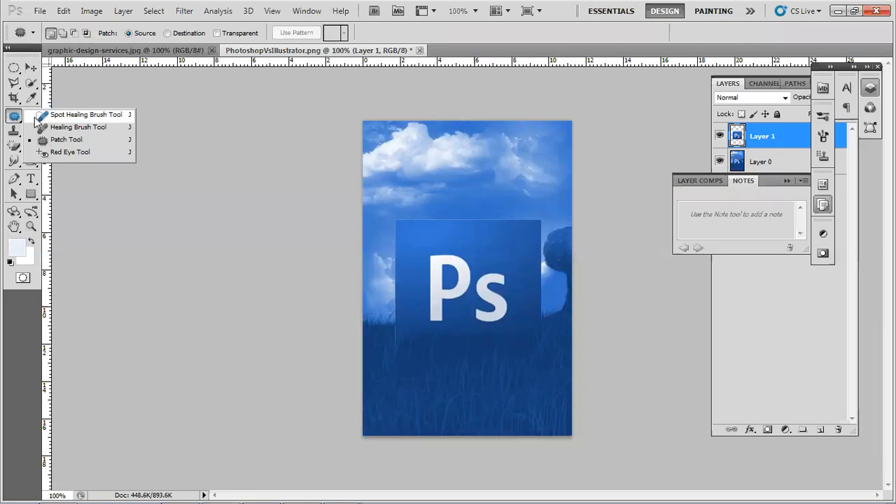
click(65, 140)
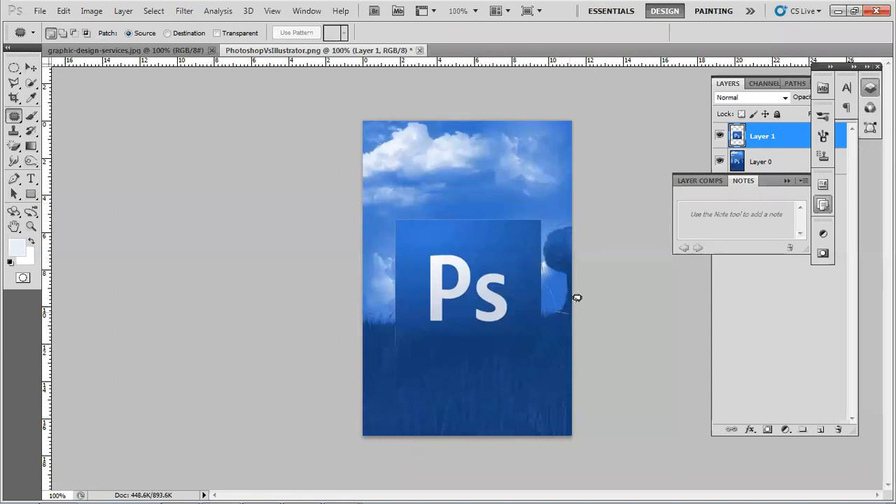
mouse_move(568, 221)
mouse_down()
mouse_move(560, 308)
mouse_move(568, 275)
mouse_up()
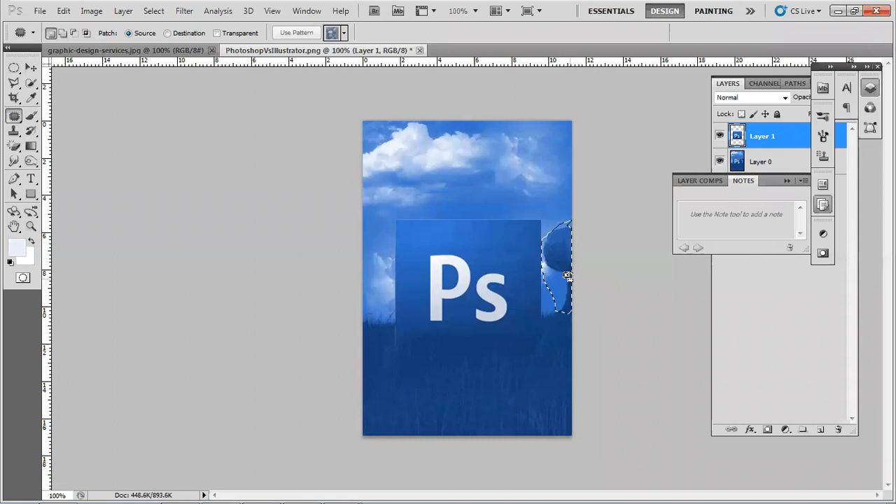
click(408, 267)
click(444, 224)
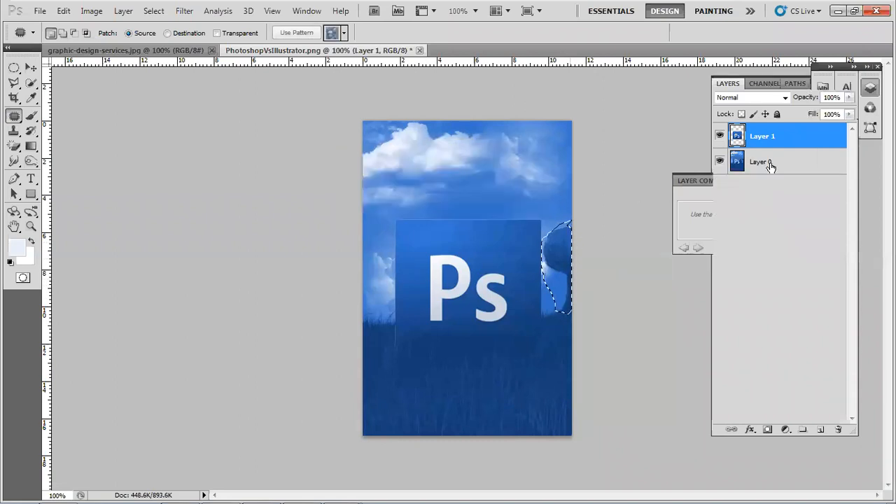
- Patch the outlined tree on Layer 0 with areas of the surrounding sky and clear the selection
click(767, 162)
drag(563, 261, 376, 253)
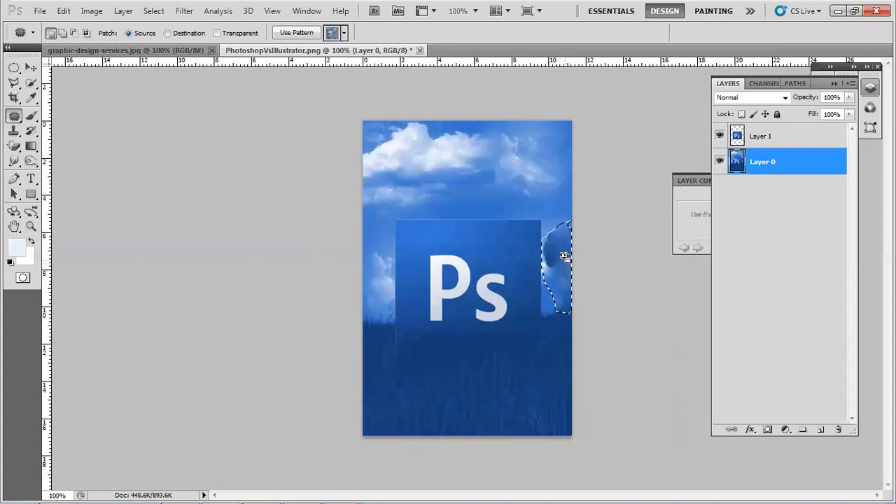
mouse_move(567, 225)
mouse_down()
mouse_move(571, 126)
mouse_move(557, 213)
mouse_up()
drag(565, 168, 565, 154)
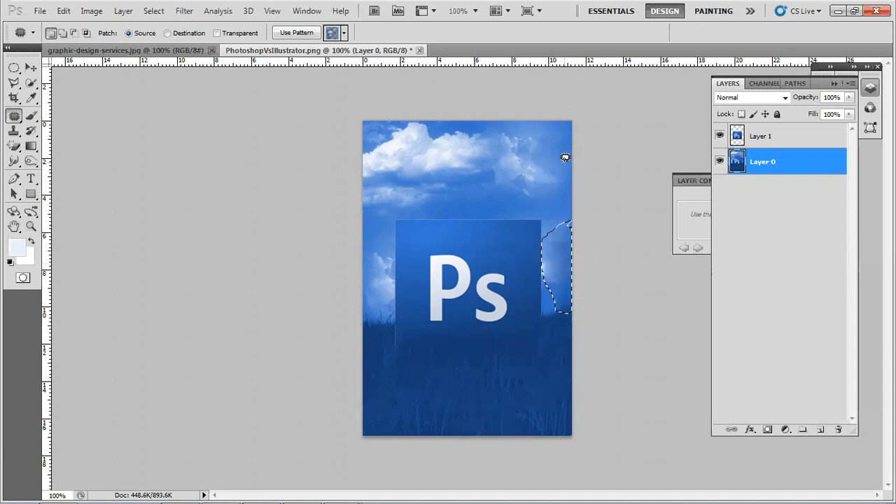
click(580, 282)
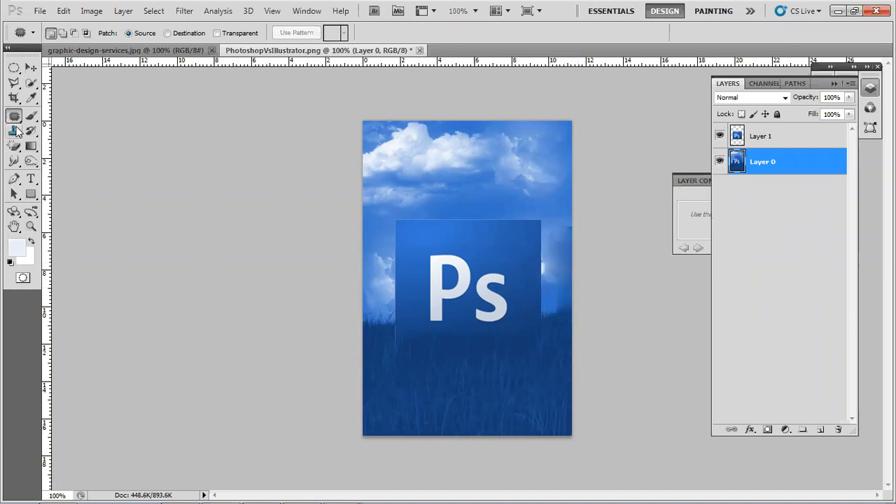
- Activate the Brush tool and set the foreground colour to light blue 6da3f1
click(31, 116)
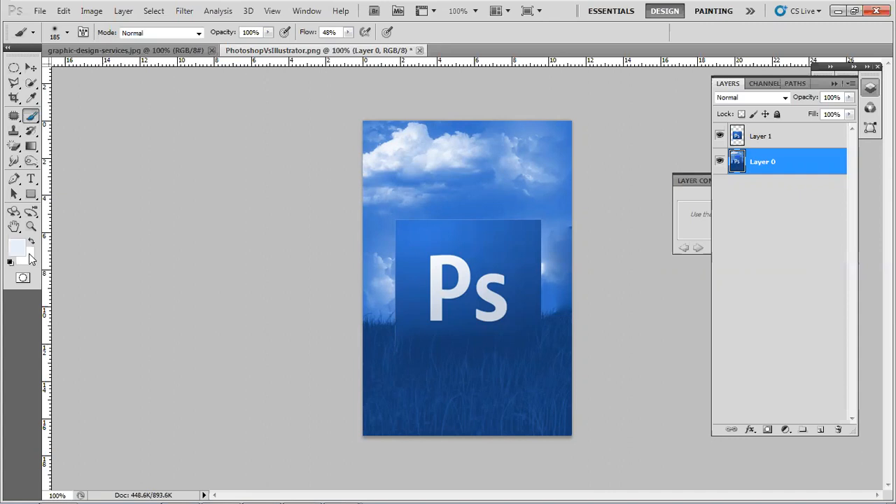
click(17, 249)
click(639, 143)
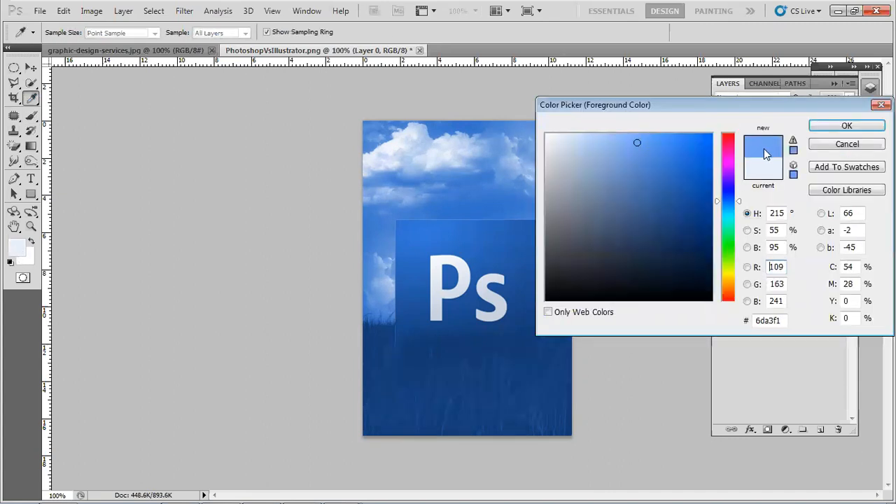
click(847, 125)
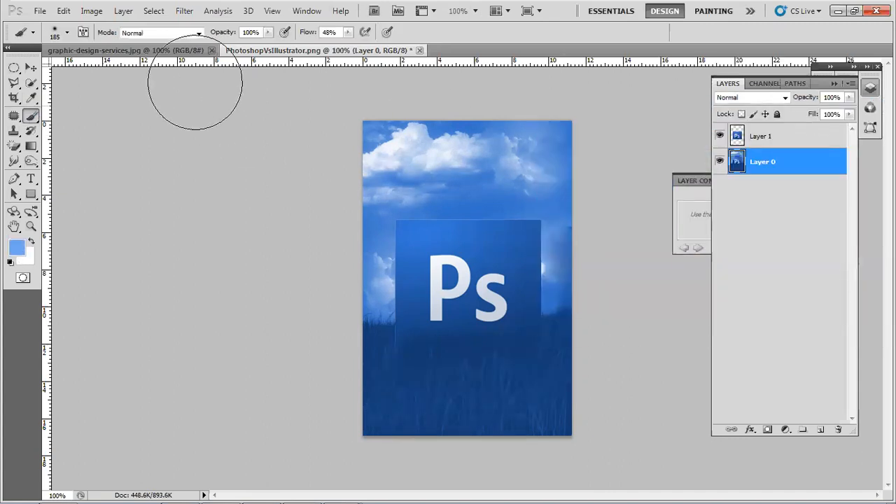
- Set the brush size to 58 px and paint over the white clouds on Layer 0
click(68, 33)
drag(110, 69, 64, 68)
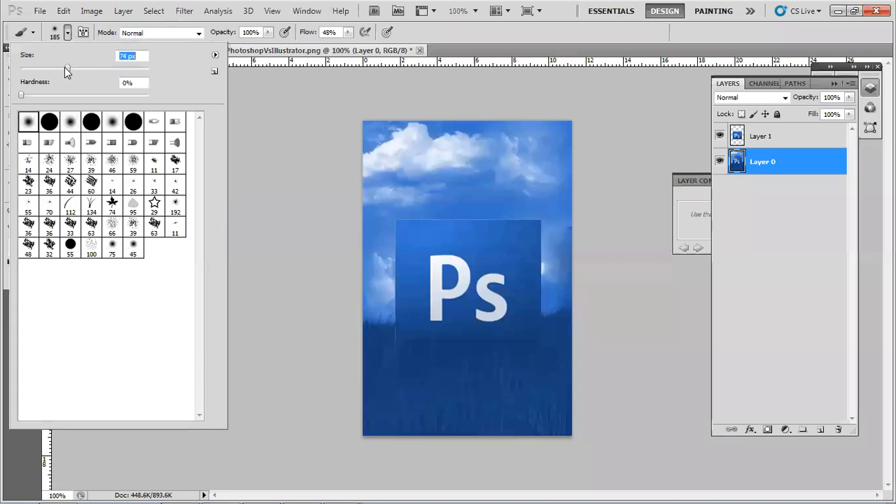
click(376, 194)
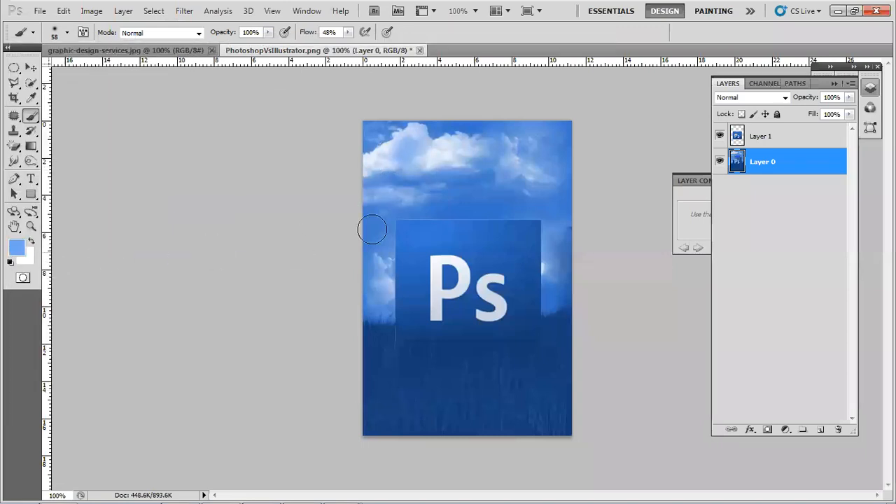
click(403, 146)
mouse_move(403, 145)
mouse_down()
mouse_move(364, 168)
mouse_move(377, 150)
mouse_move(389, 166)
mouse_move(414, 139)
mouse_move(437, 154)
mouse_move(465, 148)
mouse_move(444, 162)
mouse_move(433, 154)
mouse_move(478, 136)
mouse_move(433, 157)
mouse_move(506, 152)
mouse_move(512, 167)
mouse_move(414, 175)
mouse_move(383, 155)
mouse_up()
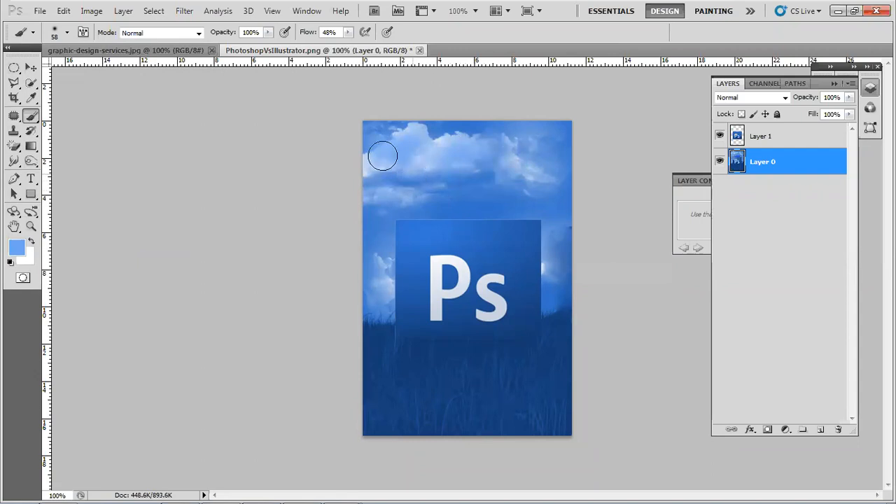
- Lower the brush opacity to 21%, hide Layer 1 and paint lightly over the Ps letters on Layer 0
click(269, 32)
drag(269, 48, 216, 48)
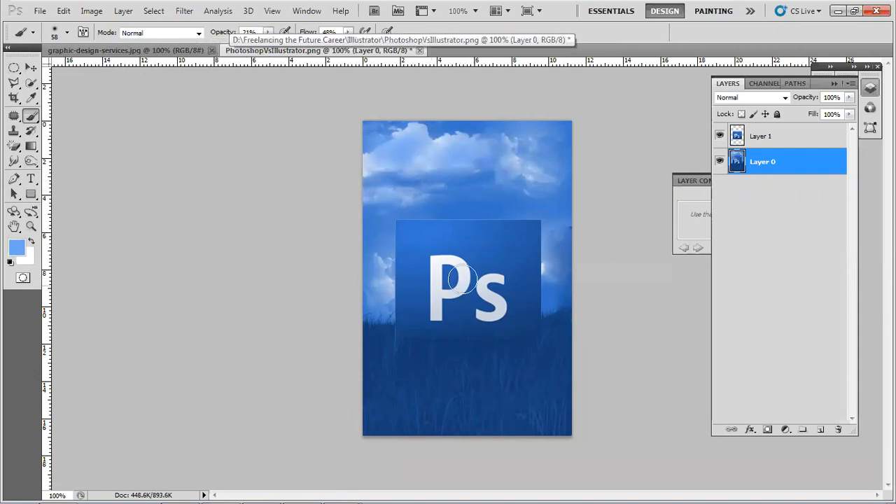
mouse_move(439, 261)
mouse_down()
mouse_move(437, 276)
mouse_move(453, 264)
mouse_move(468, 275)
mouse_up()
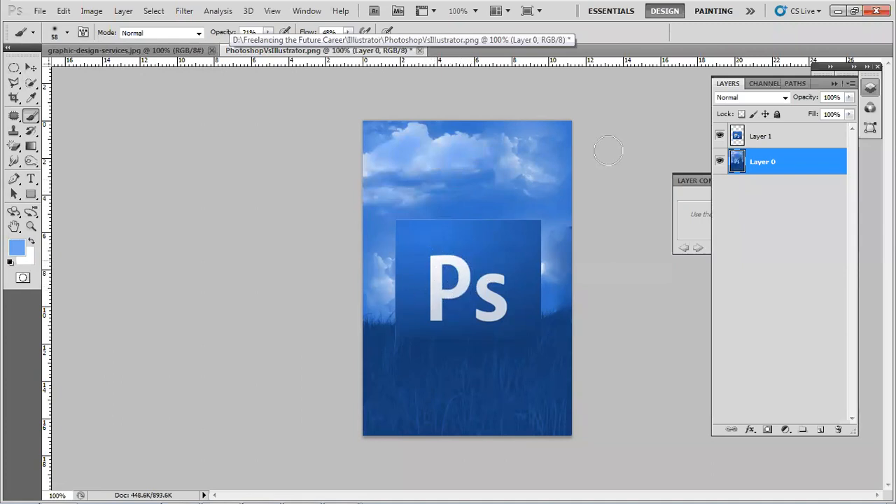
click(720, 135)
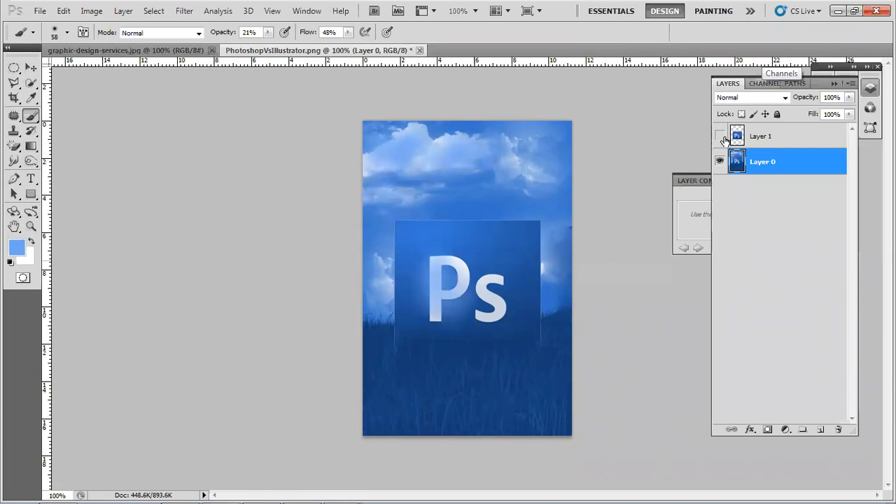
mouse_move(493, 285)
mouse_down()
mouse_move(487, 304)
mouse_move(494, 302)
mouse_up()
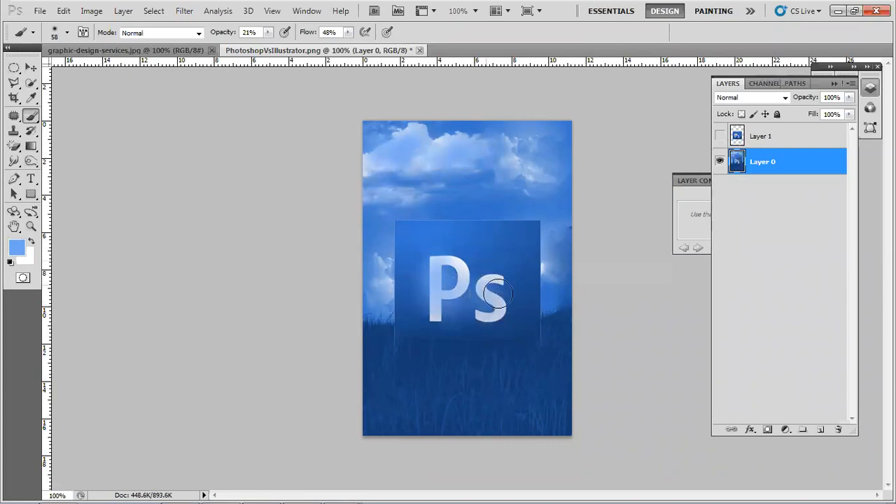
- Try a thick stroke across the sky with the Pencil tool and undo it
click(31, 118)
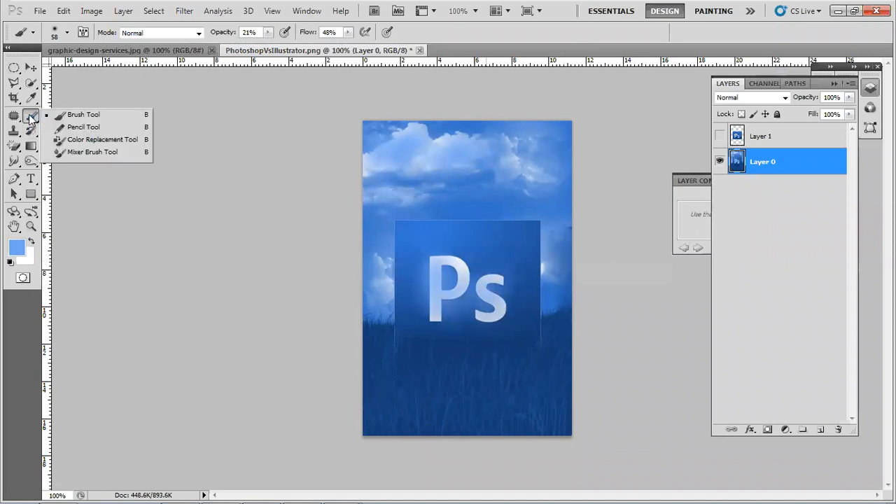
click(70, 126)
drag(409, 210, 605, 176)
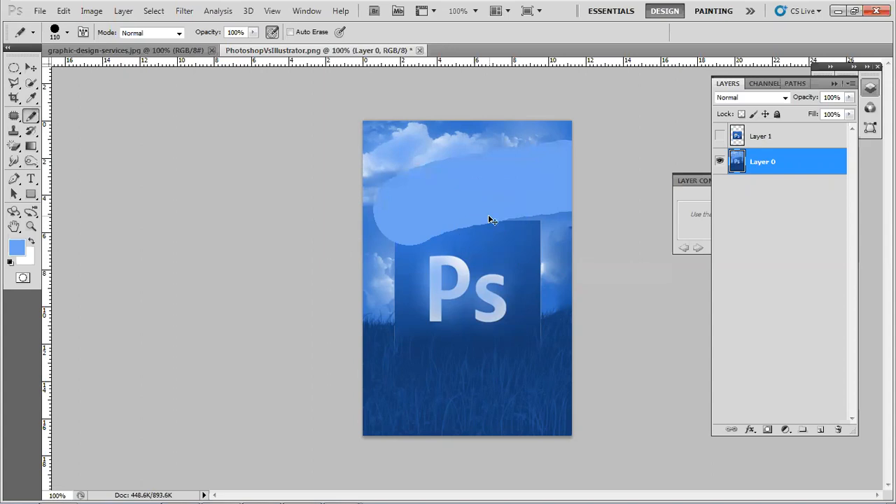
key(ctrl+z)
- Set the pencil size to 1 px, draw a thin curved line around the logo and undo it
click(67, 33)
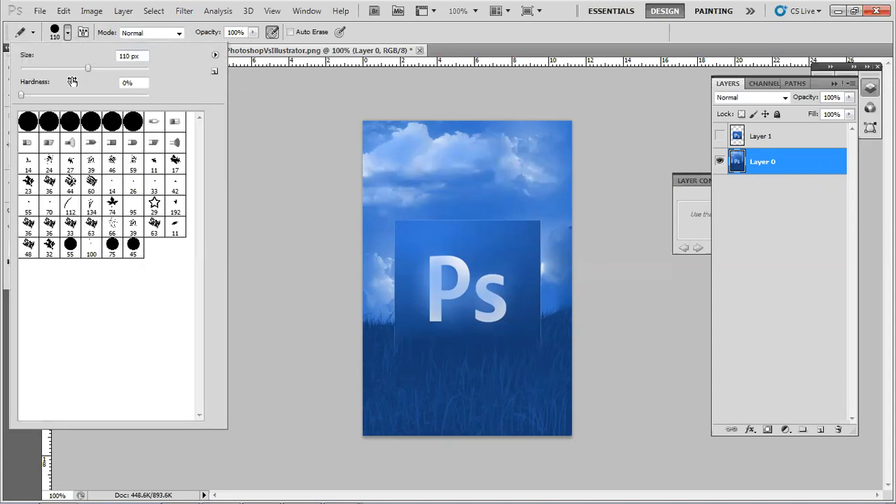
drag(89, 67, 20, 68)
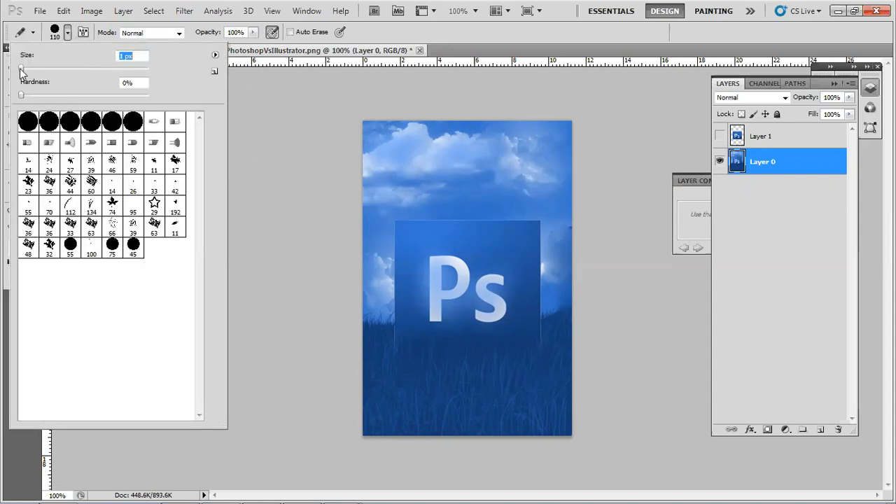
click(397, 194)
mouse_move(514, 179)
mouse_down()
mouse_move(519, 235)
mouse_move(387, 224)
mouse_up()
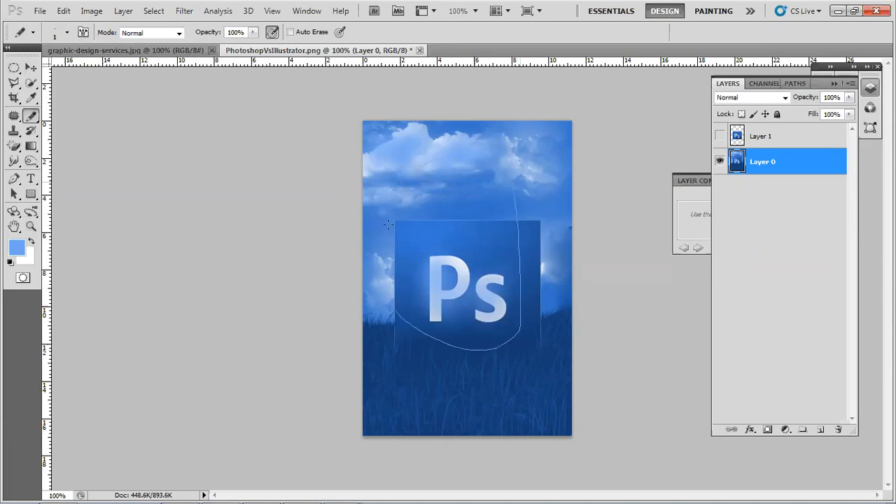
key(ctrl+z)
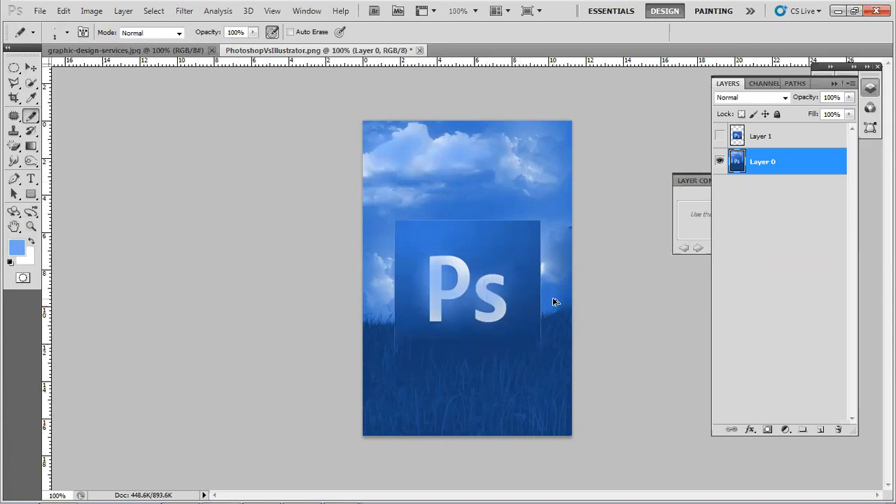
- Sample the letter P with the Clone Stamp tool and clone the Ps letters onto the sky above the logo
right_click(31, 121)
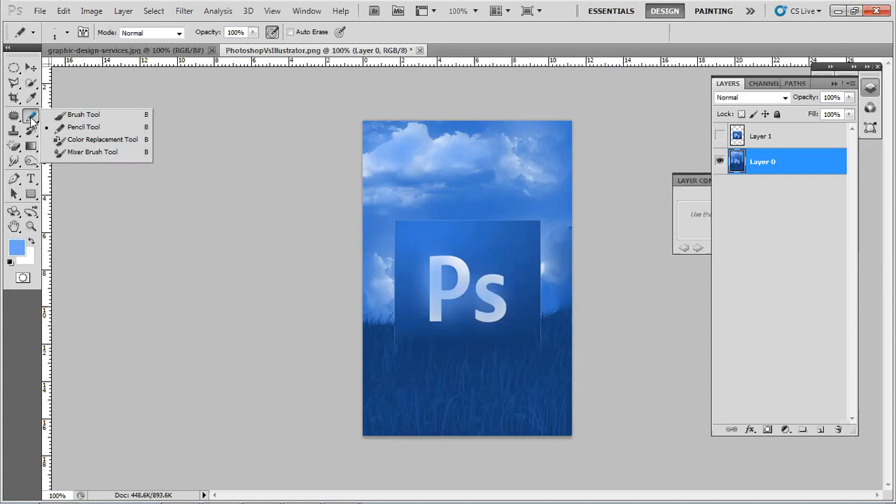
click(13, 130)
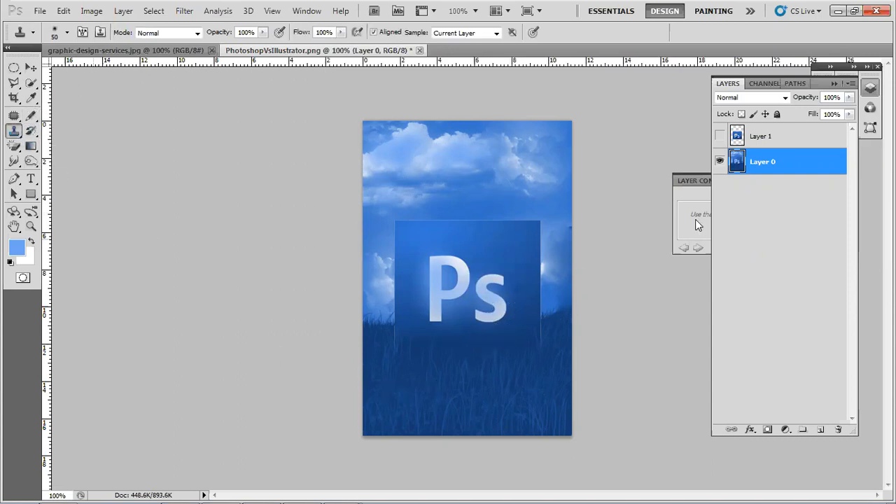
alt+click(440, 298)
mouse_move(436, 164)
mouse_down()
mouse_move(435, 135)
mouse_move(472, 148)
mouse_move(494, 150)
mouse_move(497, 141)
mouse_move(496, 170)
mouse_move(469, 183)
mouse_up()
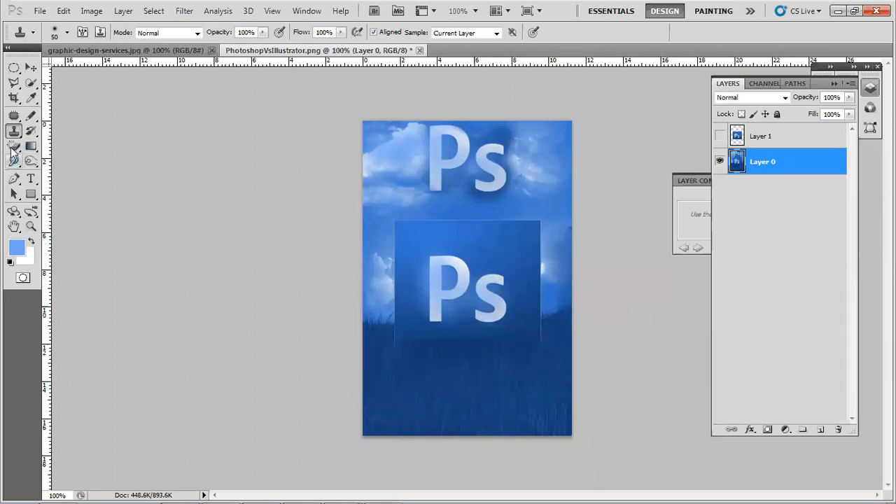
- Erase part of Layer 0 with the 862 px Eraser tool and undo it
click(13, 146)
right_click(14, 146)
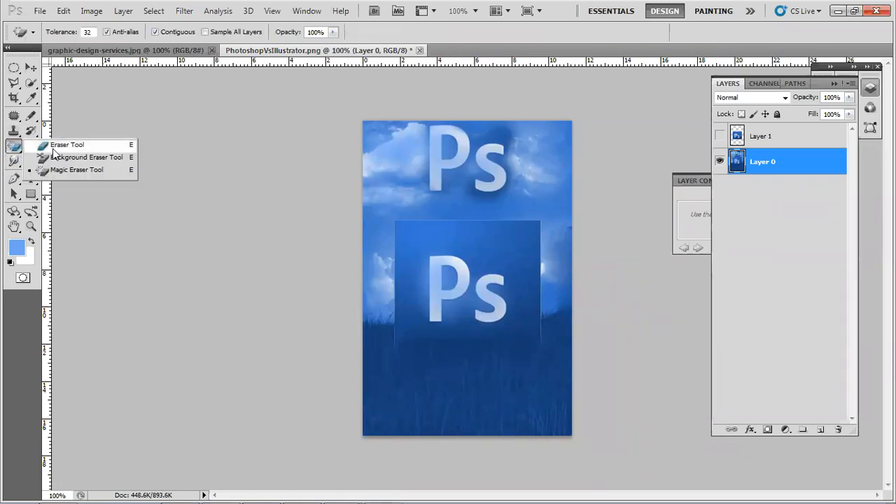
click(67, 145)
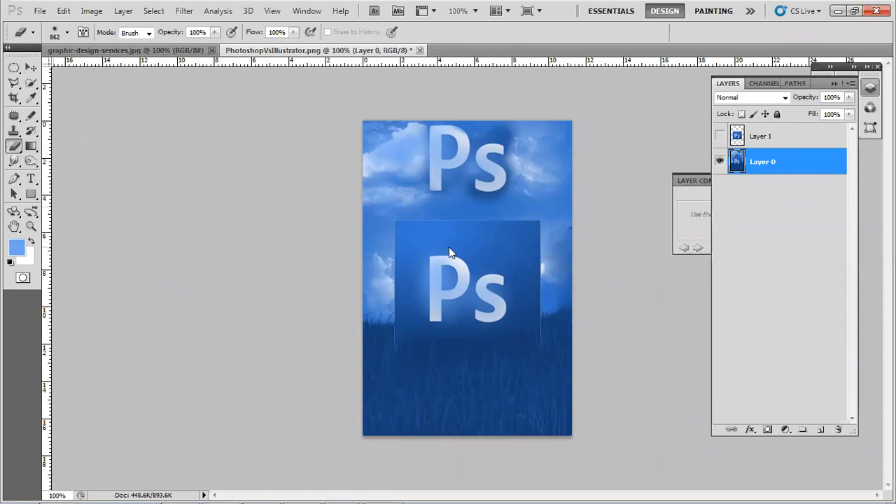
click(468, 193)
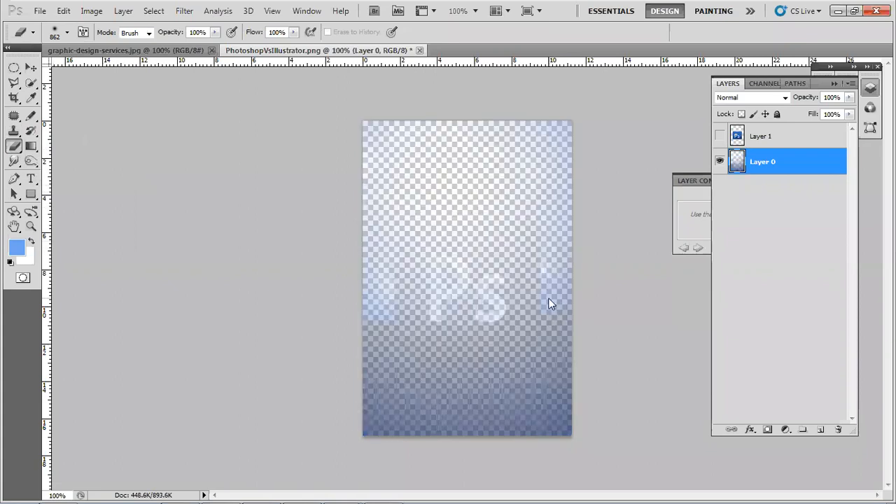
key(ctrl+z)
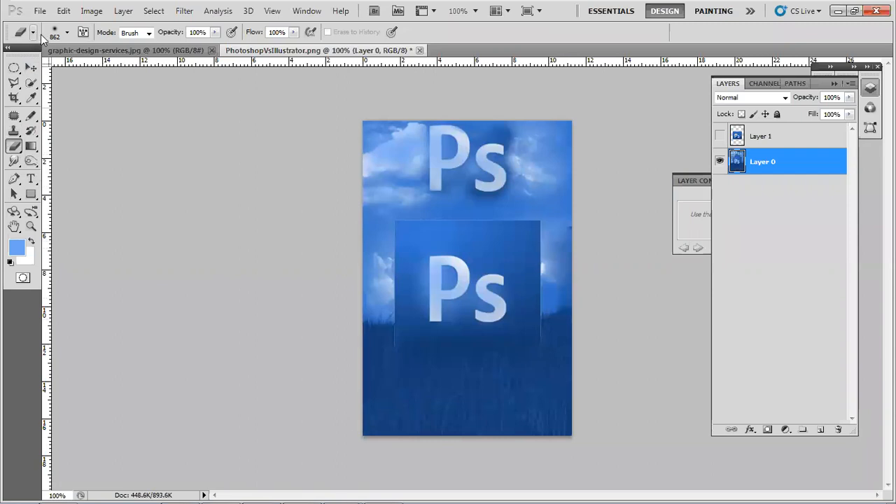
- Set the eraser size to 69 px and erase the cloned Ps letters in the sky
click(67, 34)
mouse_move(138, 67)
mouse_down()
mouse_move(42, 67)
mouse_move(64, 68)
mouse_up()
mouse_move(495, 165)
mouse_down()
mouse_move(429, 163)
mouse_move(448, 142)
mouse_move(438, 138)
mouse_move(454, 168)
mouse_move(425, 173)
mouse_move(443, 184)
mouse_move(416, 156)
mouse_move(553, 159)
mouse_move(535, 138)
mouse_move(443, 121)
mouse_move(508, 123)
mouse_move(464, 165)
mouse_move(486, 180)
mouse_move(496, 167)
mouse_move(448, 128)
mouse_up()
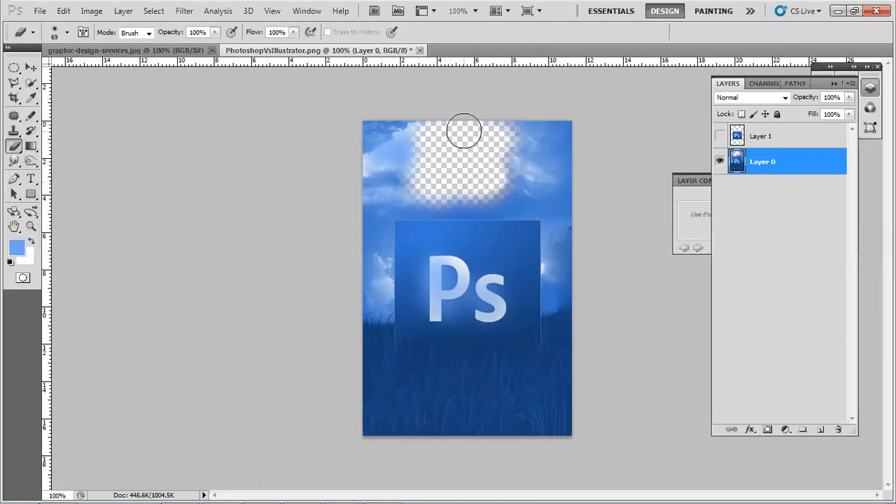
- Step back through the eraser strokes to restore the cloned letters
key(ctrl+alt+z)
key(ctrl+alt+z)
key(ctrl+alt+z)
key(ctrl+alt+z)
key(ctrl+alt+z)
key(ctrl+alt+z)
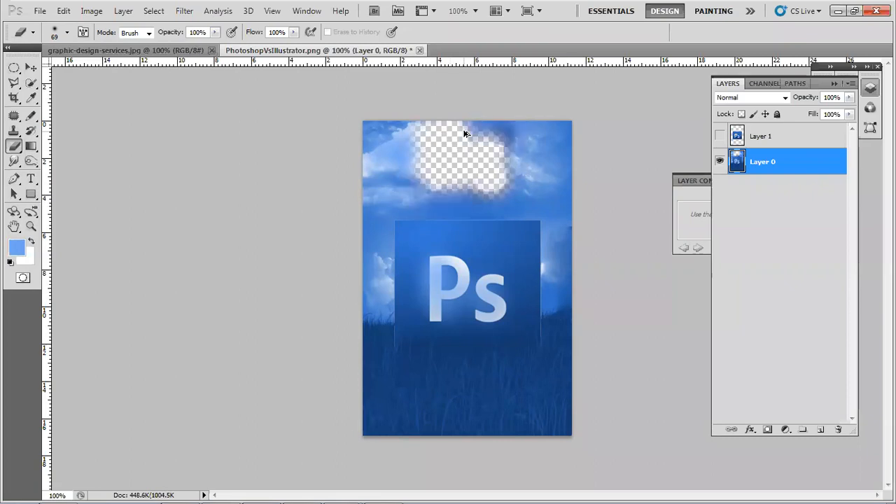
key(ctrl+alt+z)
key(ctrl+alt+z)
key(ctrl+alt+z)
key(ctrl+alt+z)
key(ctrl+alt+z)
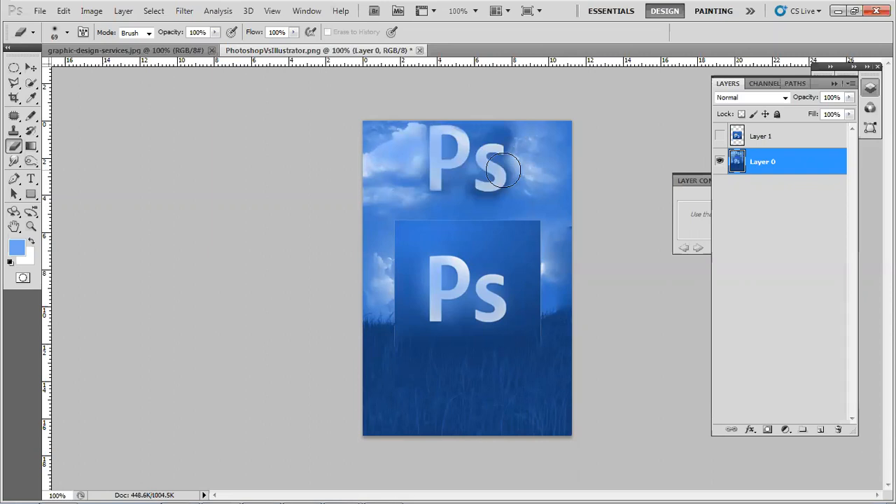
- Erase the logo square around the lower Ps letters with the Background Eraser tool at 46 px
right_click(16, 147)
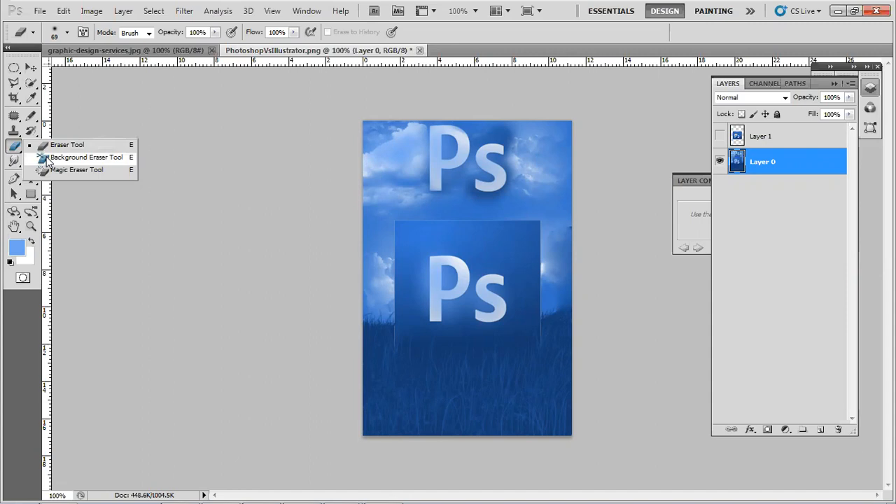
click(77, 158)
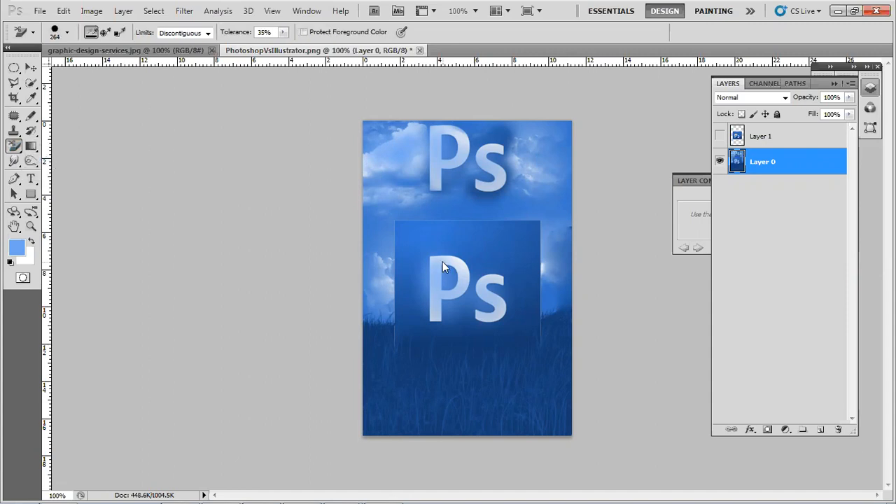
click(67, 32)
click(49, 66)
click(520, 246)
mouse_move(519, 246)
mouse_down()
mouse_move(530, 236)
mouse_move(549, 321)
mouse_move(516, 240)
mouse_move(488, 224)
mouse_move(385, 233)
mouse_move(421, 258)
mouse_move(422, 304)
mouse_move(434, 319)
mouse_move(467, 306)
mouse_move(472, 285)
mouse_move(451, 247)
mouse_move(498, 247)
mouse_move(486, 256)
mouse_move(526, 274)
mouse_move(516, 289)
mouse_move(500, 292)
mouse_move(515, 294)
mouse_move(516, 315)
mouse_move(492, 336)
mouse_move(439, 334)
mouse_move(428, 320)
mouse_move(436, 312)
mouse_move(405, 314)
mouse_move(397, 234)
mouse_move(444, 290)
mouse_move(450, 271)
mouse_move(480, 312)
mouse_move(488, 302)
mouse_move(499, 341)
mouse_up()
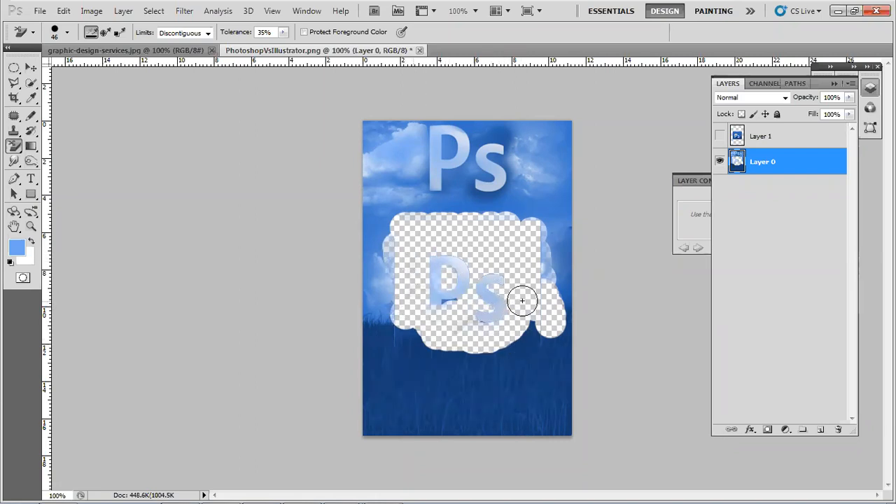
- Undo all the Background Eraser strokes on the logo square
key(ctrl+alt+z)
key(ctrl+alt+z)
key(ctrl+alt+z)
key(ctrl+alt+z)
key(ctrl+alt+z)
key(ctrl+alt+z)
key(ctrl+alt+z)
key(ctrl+alt+z)
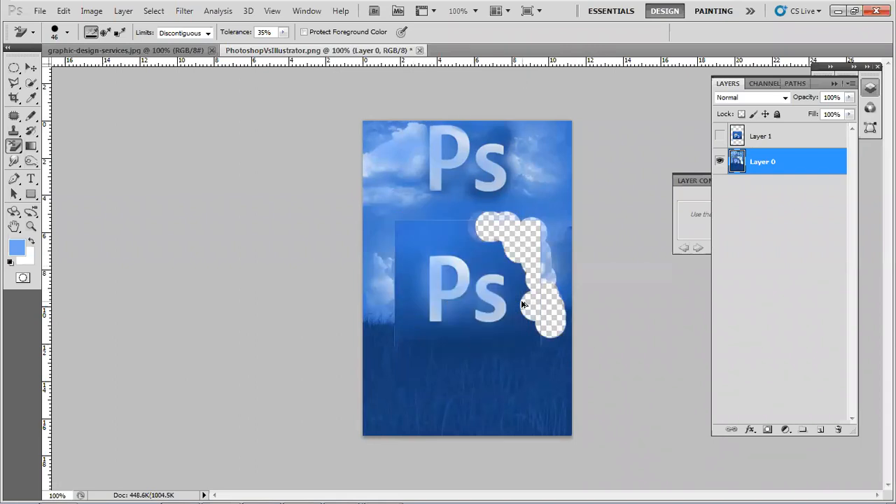
key(ctrl+alt+z)
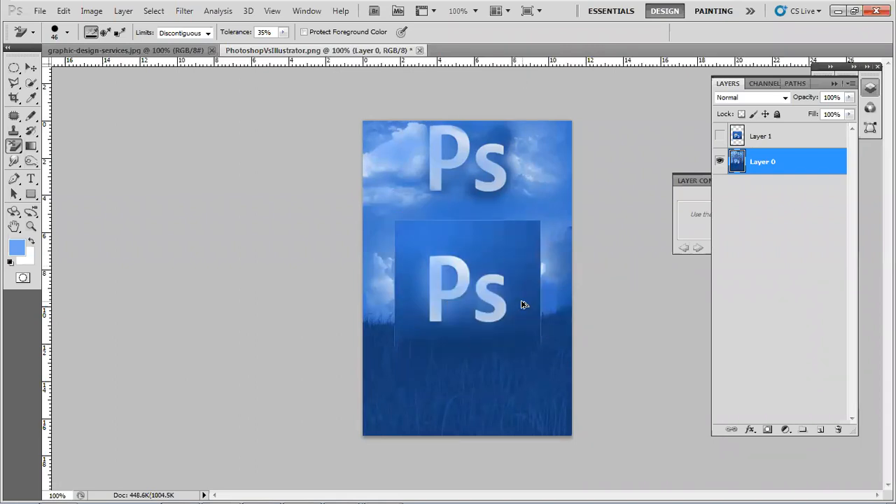
- Fill the lower letter P with the foreground colour using the Paint Bucket tool and undo the fill
click(30, 149)
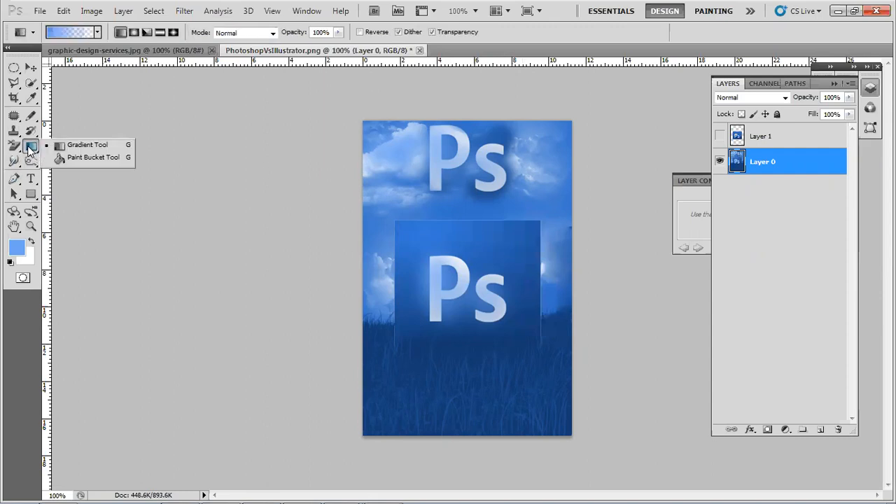
click(65, 160)
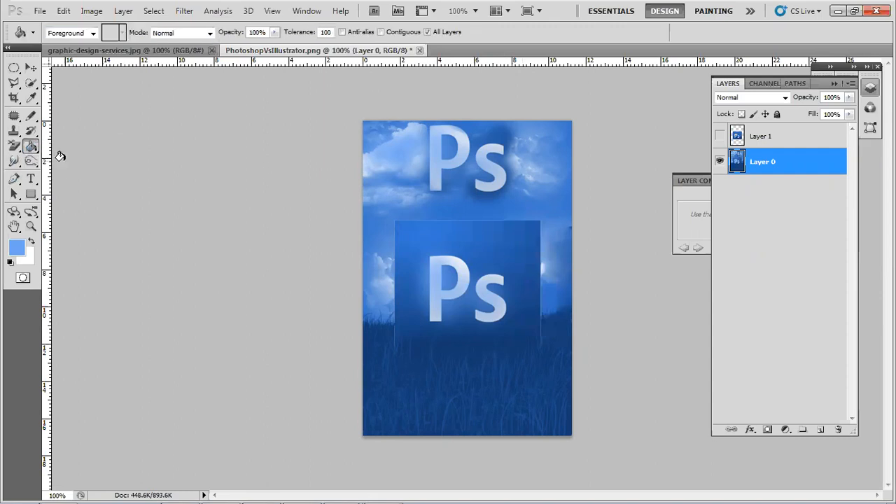
click(441, 294)
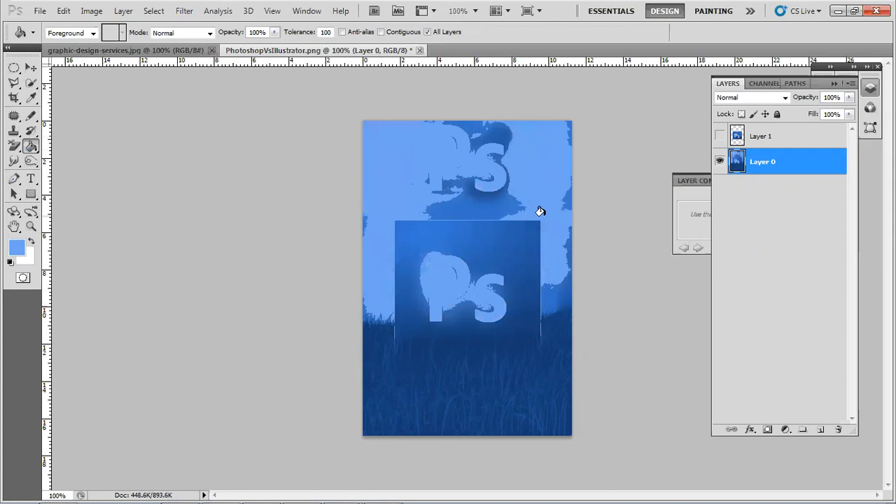
key(ctrl+z)
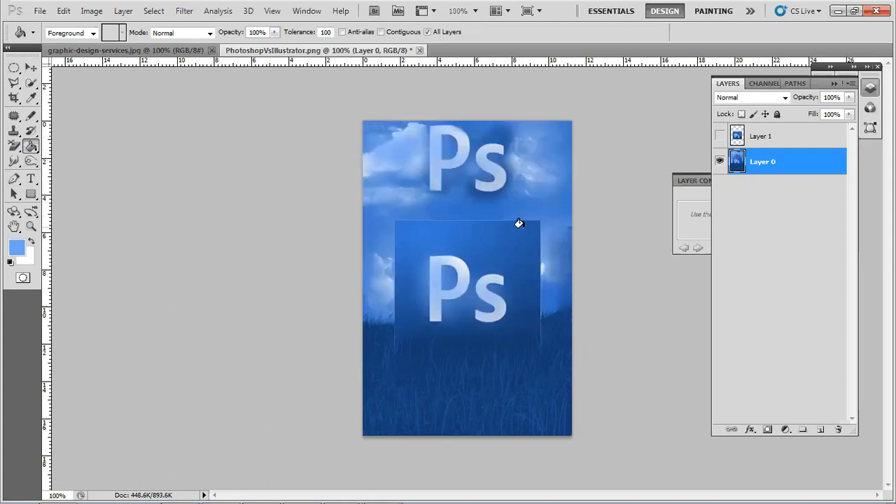
- Select Layer 1, hide Layer 0 and make Layer 1 visible
click(761, 139)
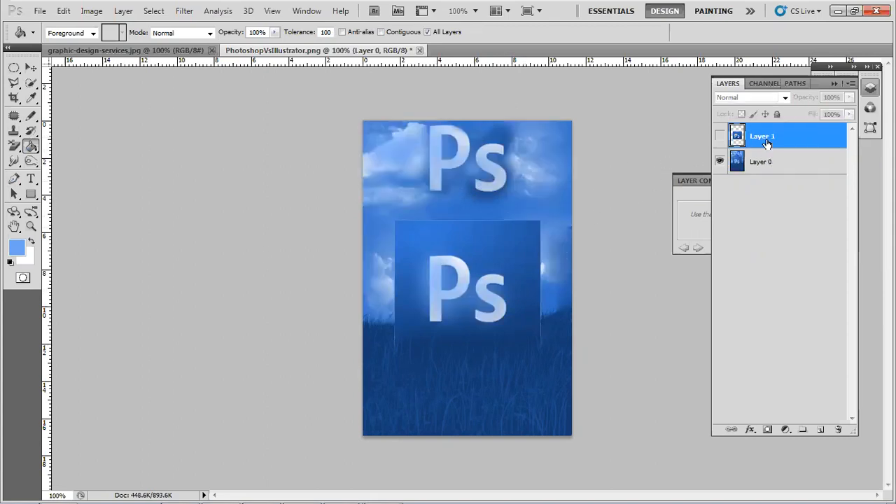
click(720, 161)
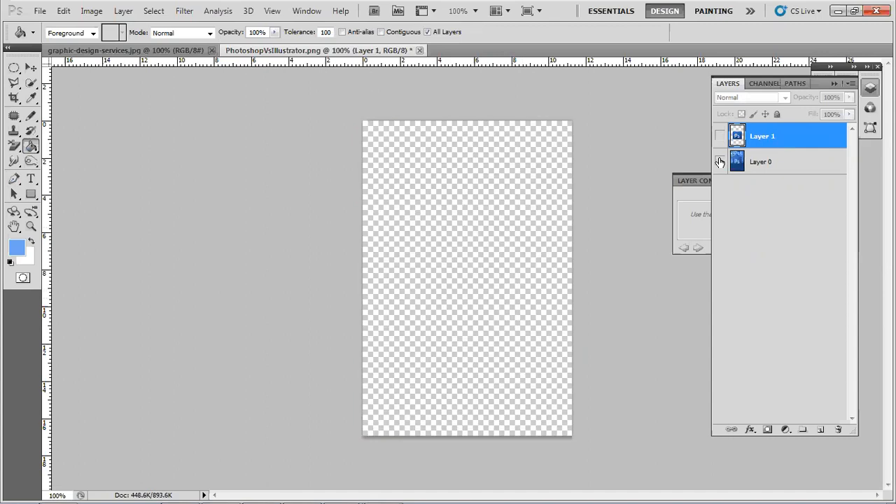
click(720, 136)
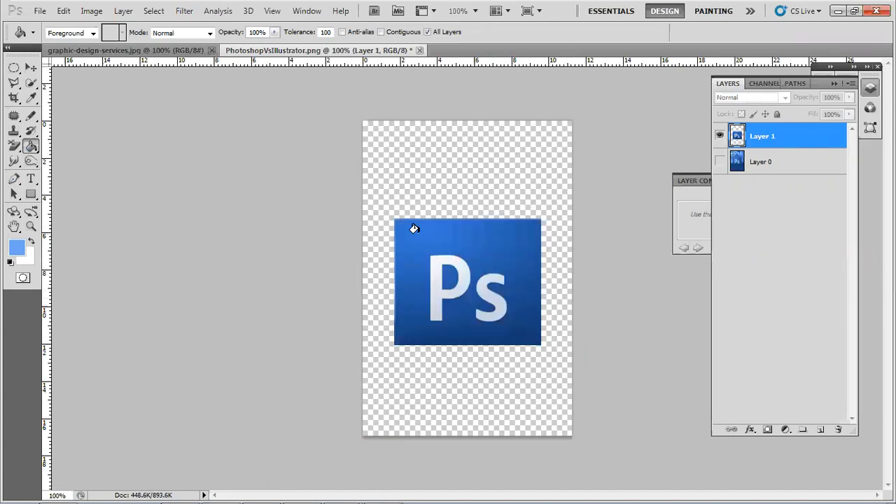
- Fill the blue background of the Ps logo on Layer 1 with the light blue foreground colour using the Paint Bucket tool
click(418, 235)
click(520, 335)
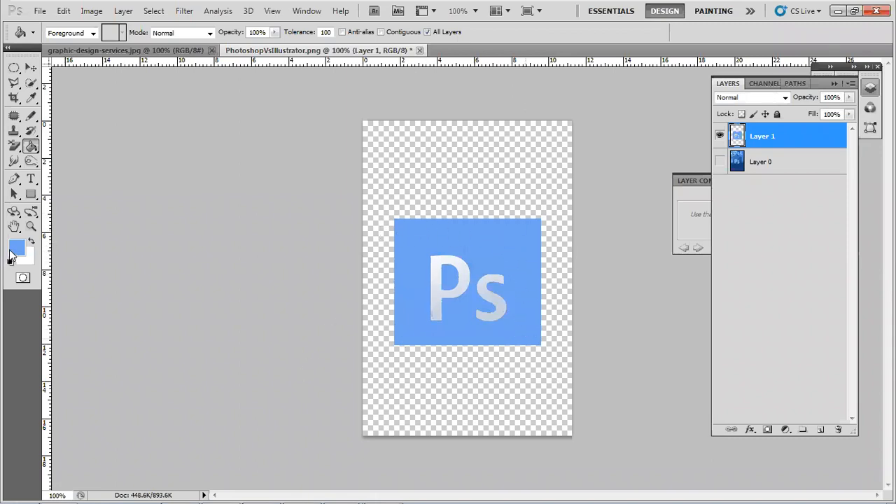
- With the Gradient tool active, load the Layer 1 square as a selection, add a new layer above it and hide Layer 1
right_click(30, 146)
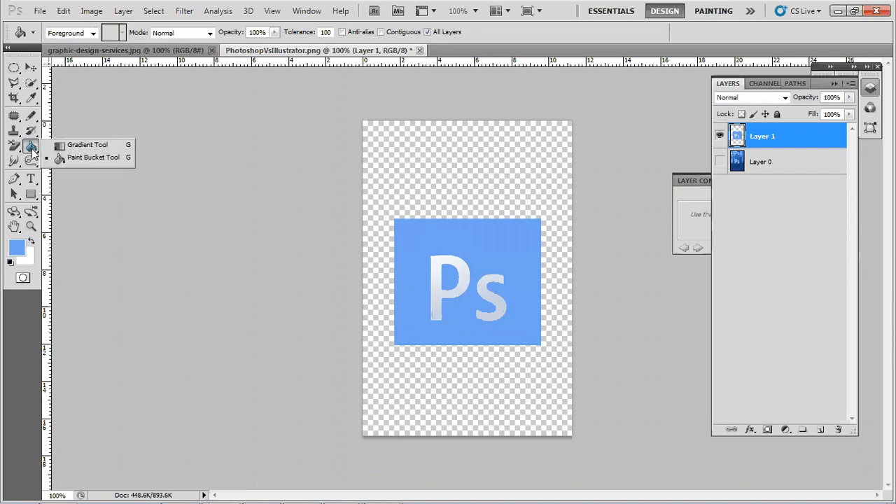
click(77, 145)
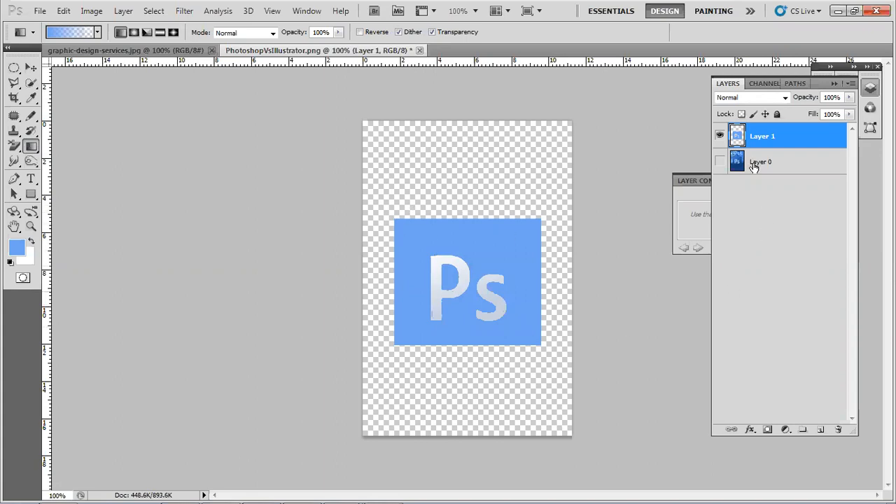
ctrl+click(737, 138)
drag(738, 138, 820, 429)
click(720, 161)
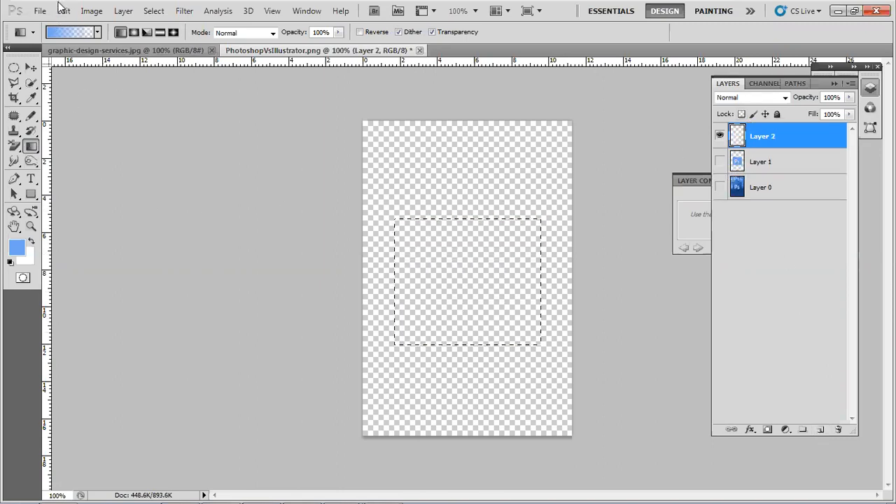
- Fill the square selection on Layer 2 vertically with a light-blue-to-transparent linear gradient, then remove the selection
click(71, 32)
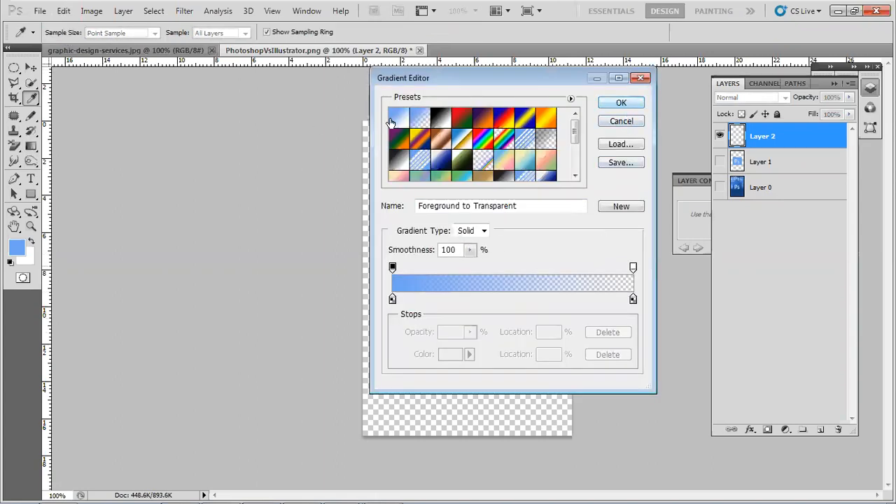
click(393, 300)
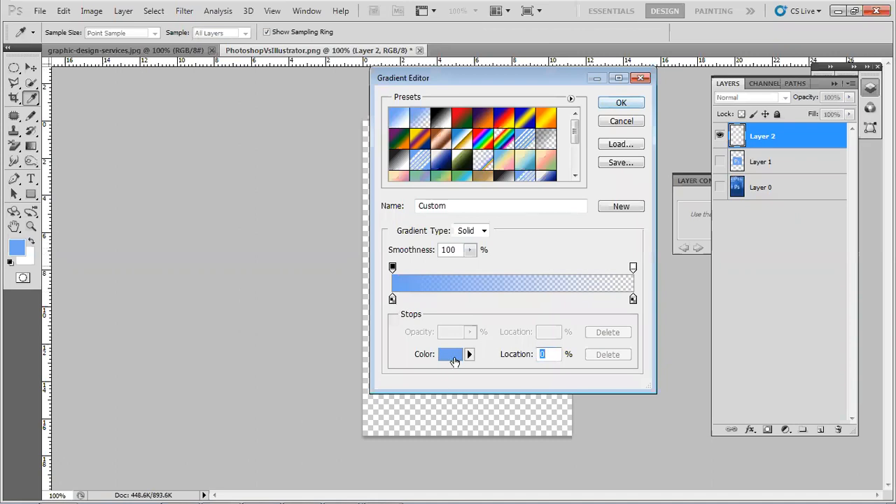
click(633, 300)
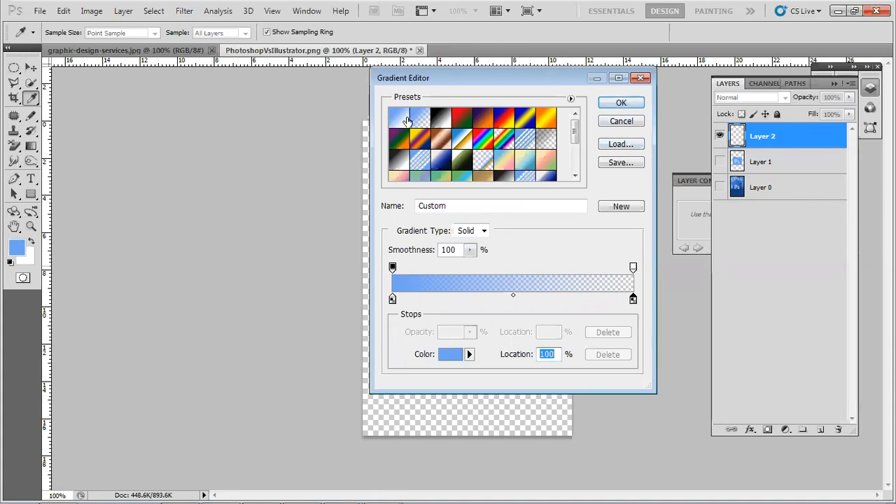
click(621, 104)
drag(463, 220, 465, 347)
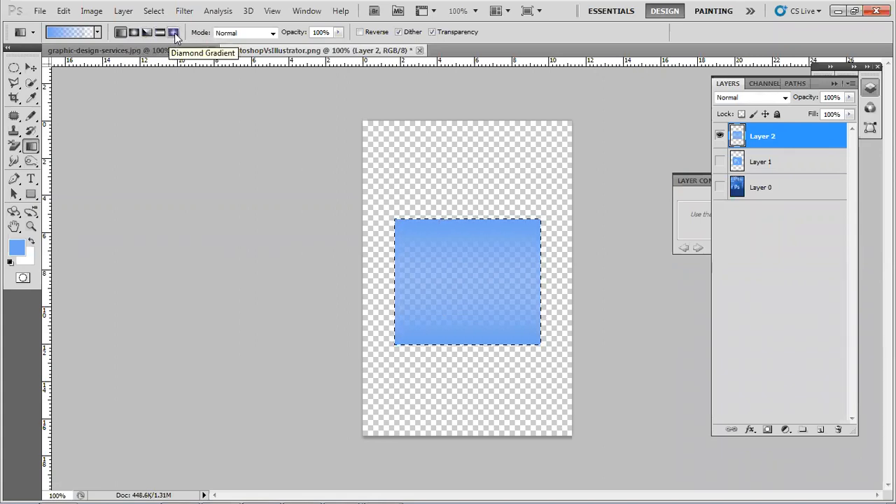
key(ctrl+d)
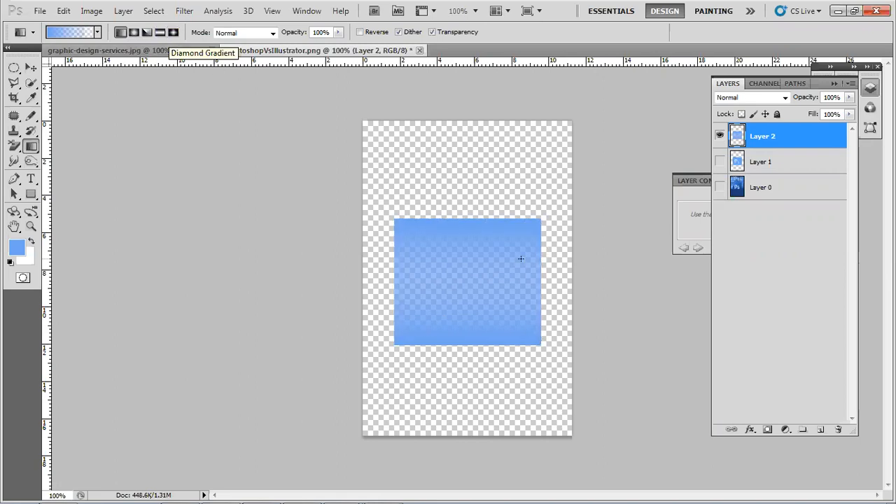
click(15, 162)
click(41, 162)
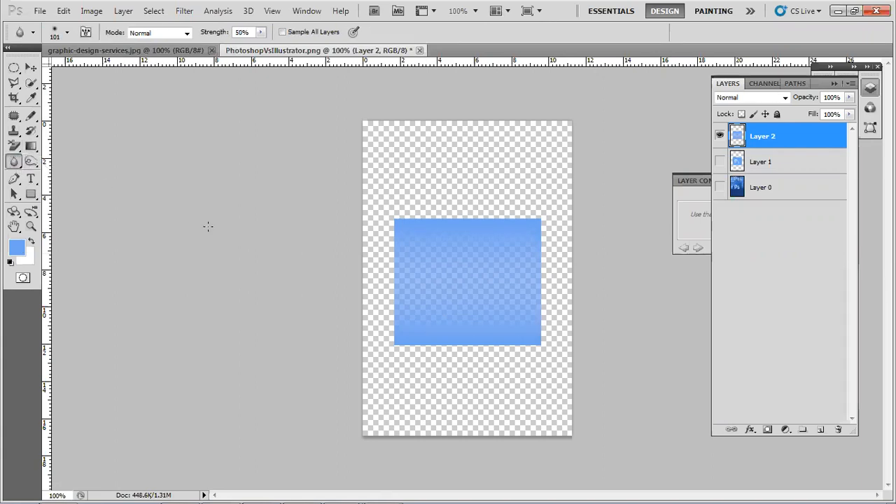
click(14, 68)
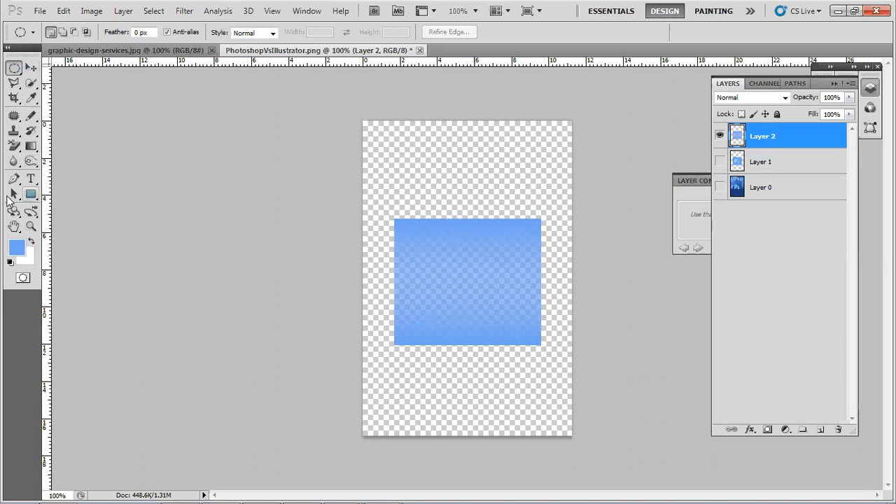
- Smudge the gradient square's edges outward on all sides using the Smudge tool at 100 px and 25% strength
click(13, 162)
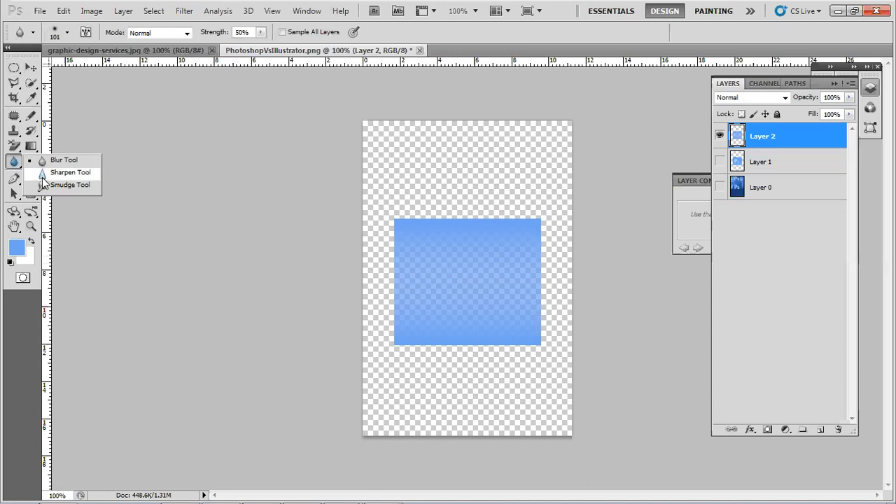
click(44, 185)
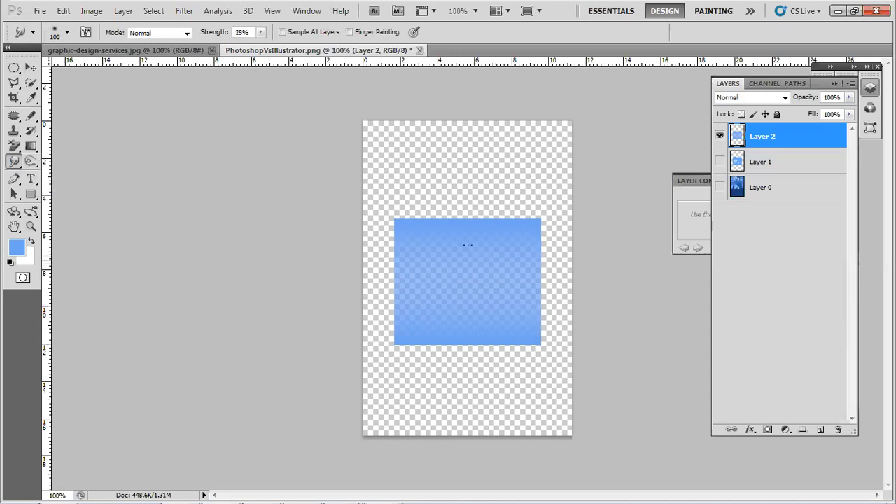
mouse_move(399, 224)
mouse_down()
mouse_move(416, 256)
mouse_move(377, 259)
mouse_move(400, 265)
mouse_move(380, 274)
mouse_move(411, 294)
mouse_move(391, 296)
mouse_move(416, 301)
mouse_move(380, 304)
mouse_move(416, 322)
mouse_move(385, 332)
mouse_move(420, 333)
mouse_move(371, 333)
mouse_move(462, 329)
mouse_move(393, 369)
mouse_move(416, 378)
mouse_up()
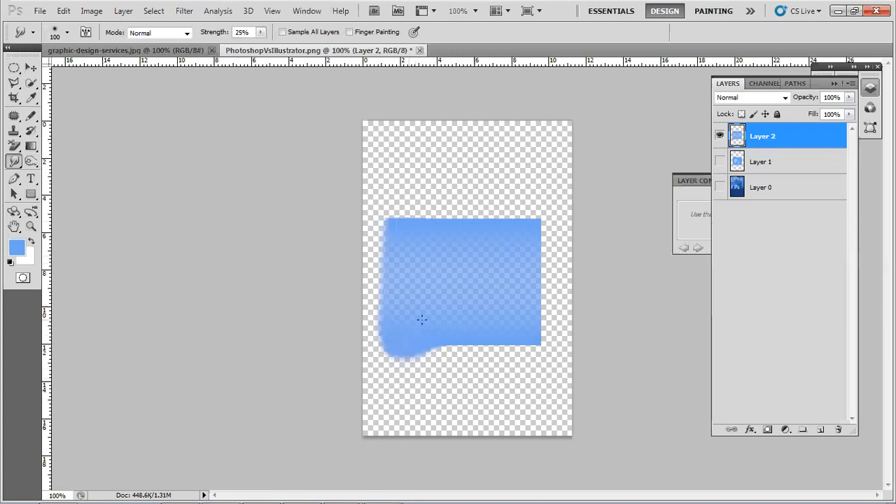
drag(421, 321, 449, 369)
drag(470, 308, 530, 374)
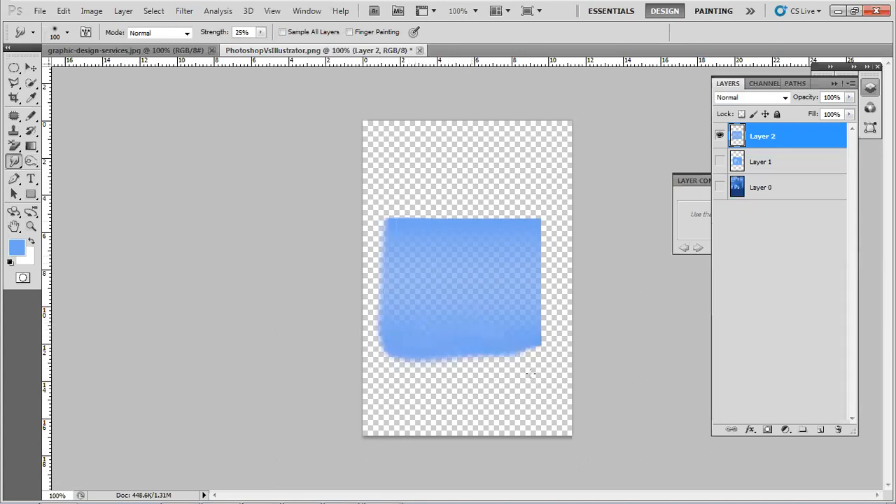
mouse_move(515, 333)
mouse_down()
mouse_move(558, 341)
mouse_move(504, 310)
mouse_move(561, 281)
mouse_move(522, 280)
mouse_move(580, 243)
mouse_move(539, 259)
mouse_move(550, 226)
mouse_move(532, 243)
mouse_move(513, 208)
mouse_move(505, 234)
mouse_move(479, 238)
mouse_move(457, 194)
mouse_move(457, 227)
mouse_move(419, 215)
mouse_move(426, 243)
mouse_move(397, 204)
mouse_move(406, 226)
mouse_up()
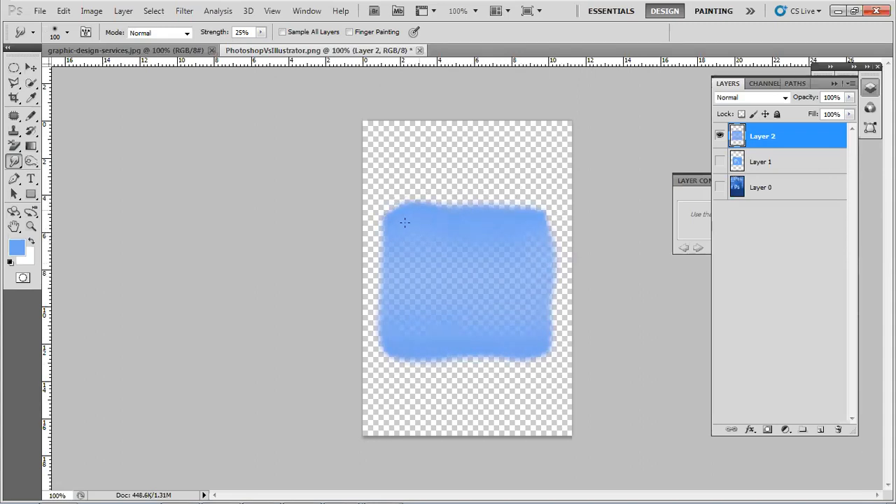
mouse_move(528, 336)
mouse_down()
mouse_move(540, 378)
mouse_move(482, 344)
mouse_move(486, 379)
mouse_up()
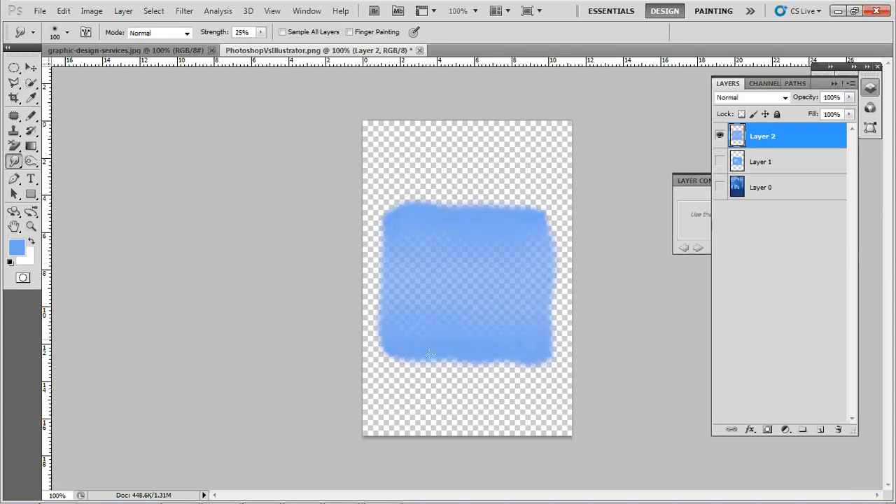
- Lighten the upper part of the blue shape's right edge using the Dodge tool at 65 px, Midtones range and 50% exposure
drag(30, 165, 63, 161)
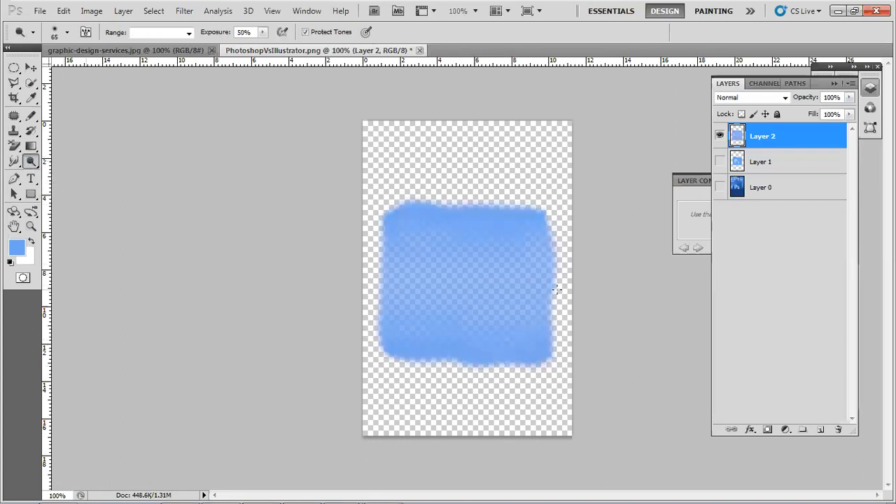
drag(527, 272, 528, 278)
mouse_move(551, 246)
mouse_down()
mouse_move(513, 286)
mouse_move(545, 237)
mouse_move(520, 264)
mouse_move(535, 242)
mouse_move(555, 248)
mouse_move(553, 236)
mouse_move(532, 259)
mouse_move(555, 234)
mouse_move(545, 274)
mouse_up()
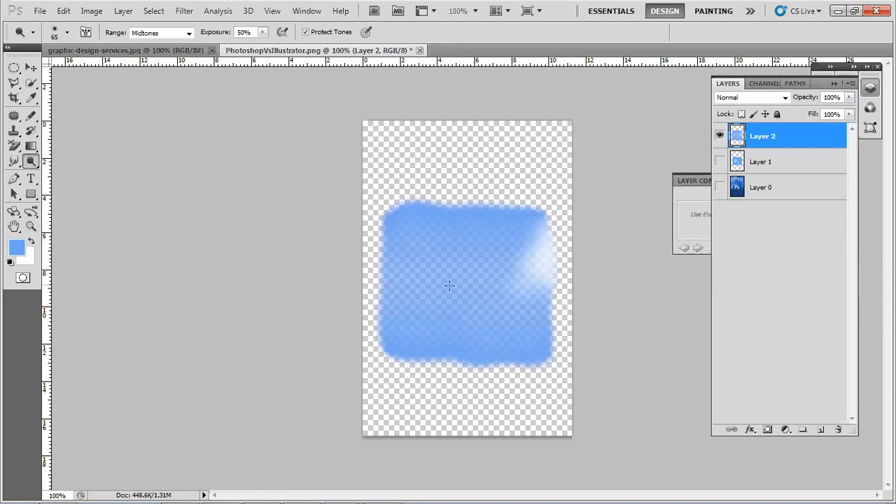
- Draw a closed three-point Pen path over the blue shape with a curved diagonal side and convert it to a selection
click(14, 180)
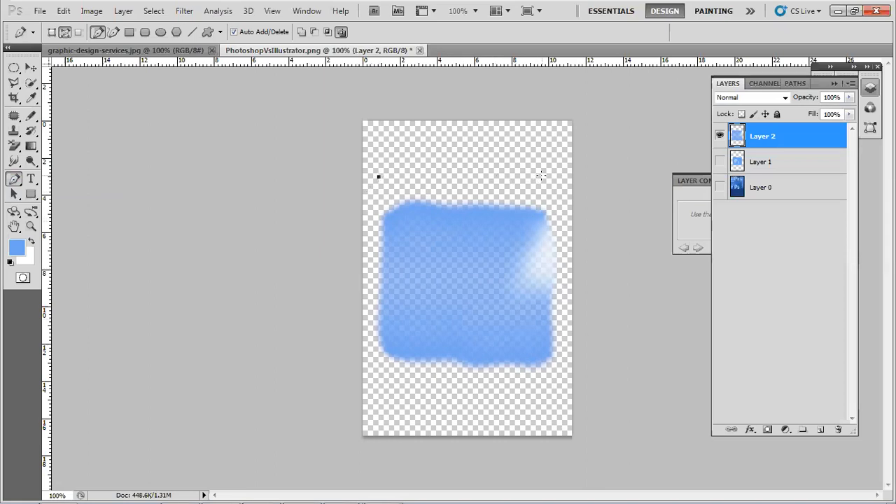
click(543, 176)
click(542, 389)
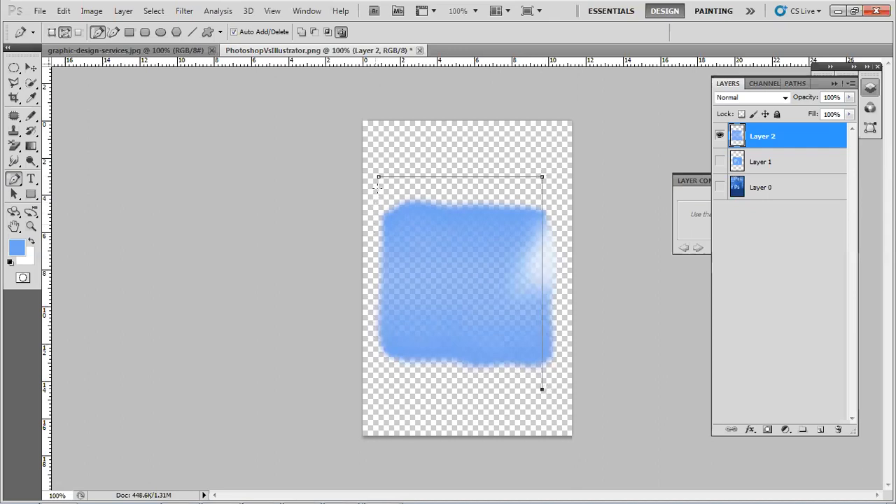
drag(378, 178, 372, 11)
key(ctrl+Return)
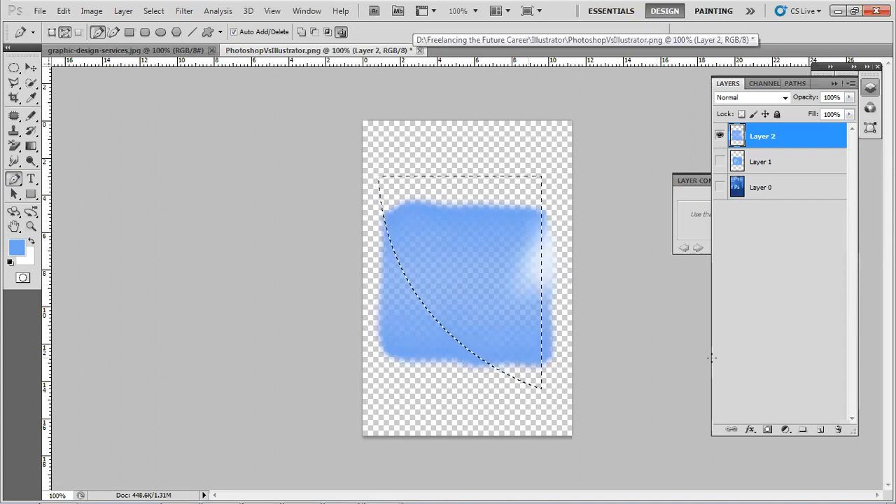
- Add a new layer, fill the curved triangular selection with the foreground colour and deselect it
click(820, 429)
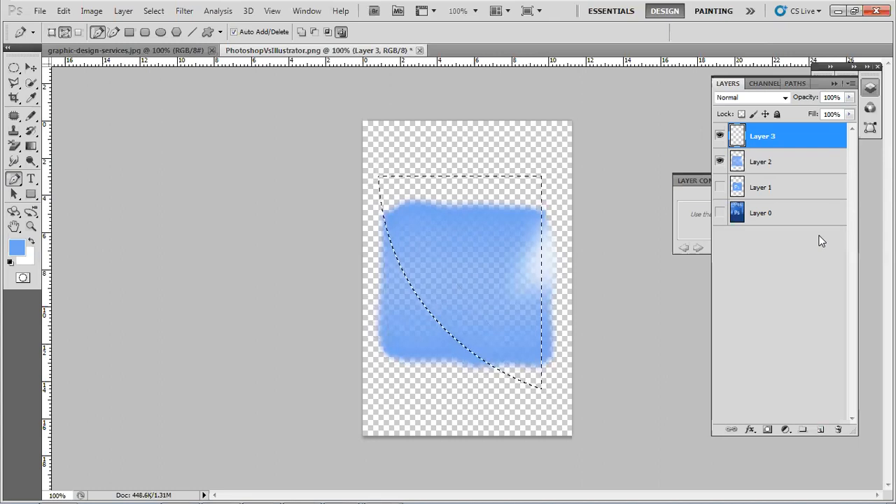
key(alt+BackSpace)
key(ctrl+d)
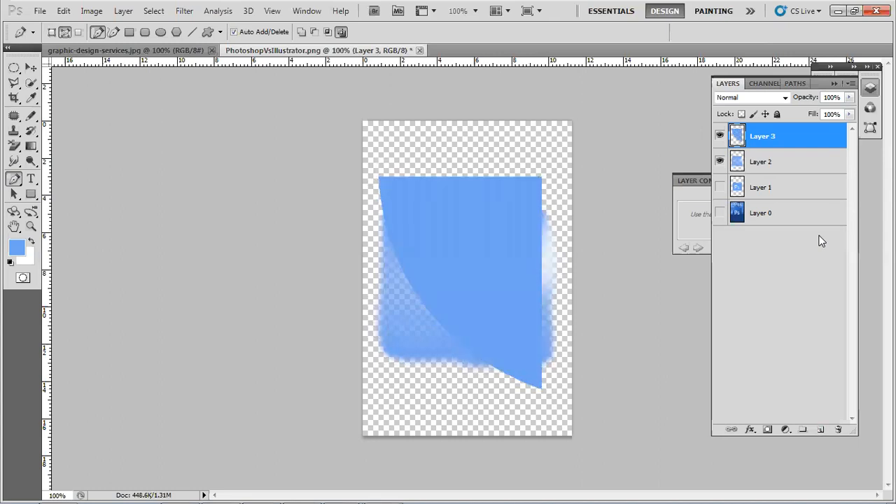
key(v)
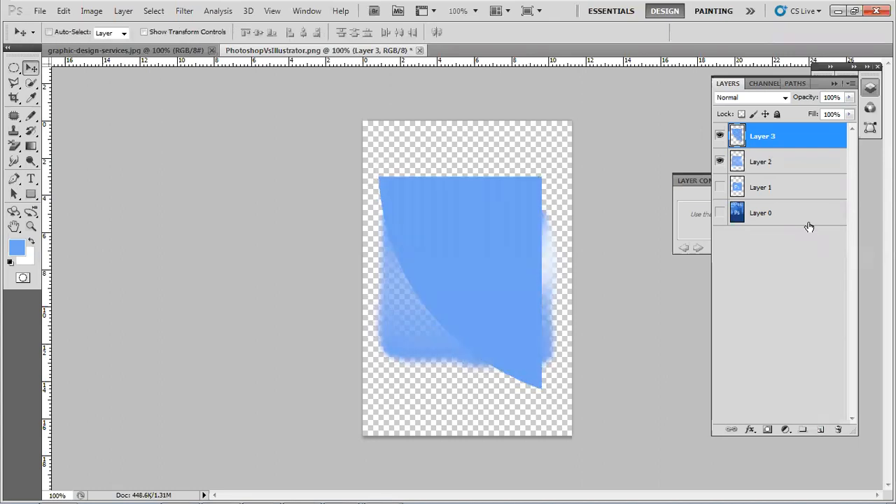
click(16, 179)
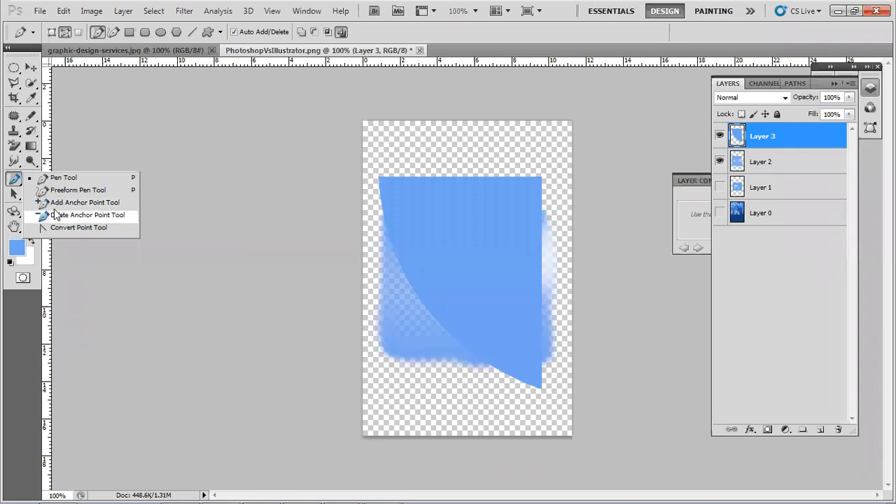
click(14, 180)
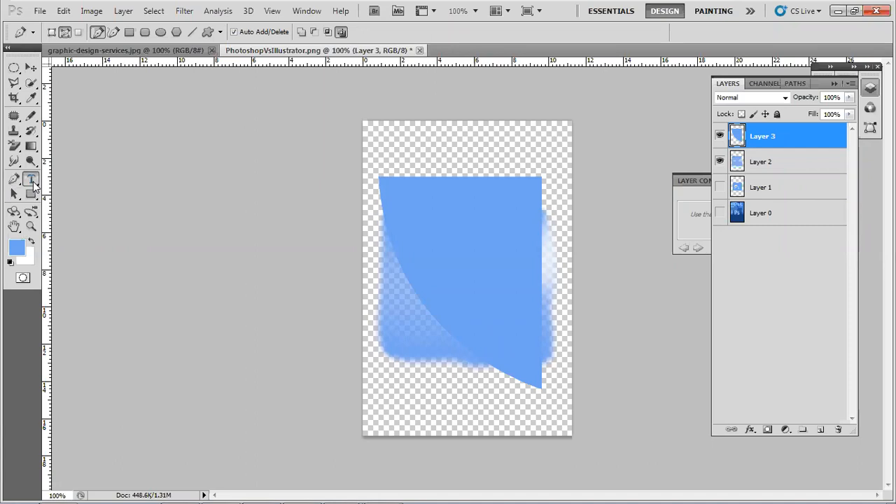
- Add the text "hELLO" on its own layer and move it over the middle of the blue shape
click(394, 158)
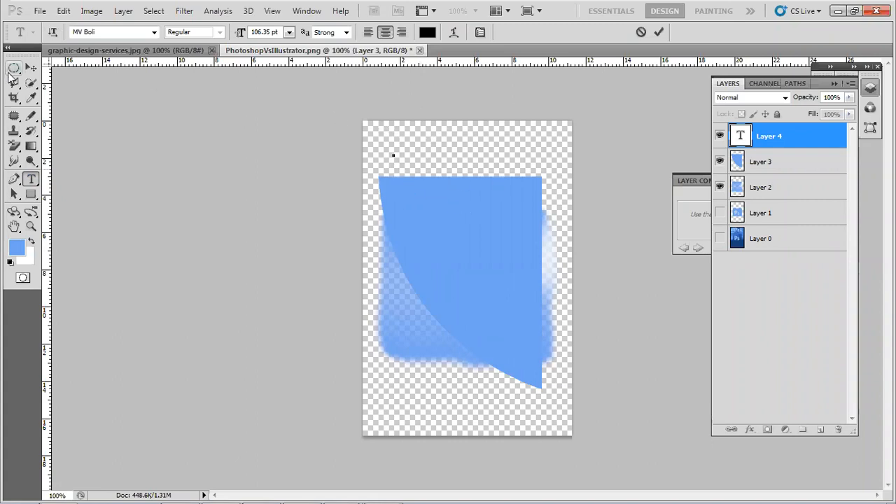
text(hELLO)
click(30, 68)
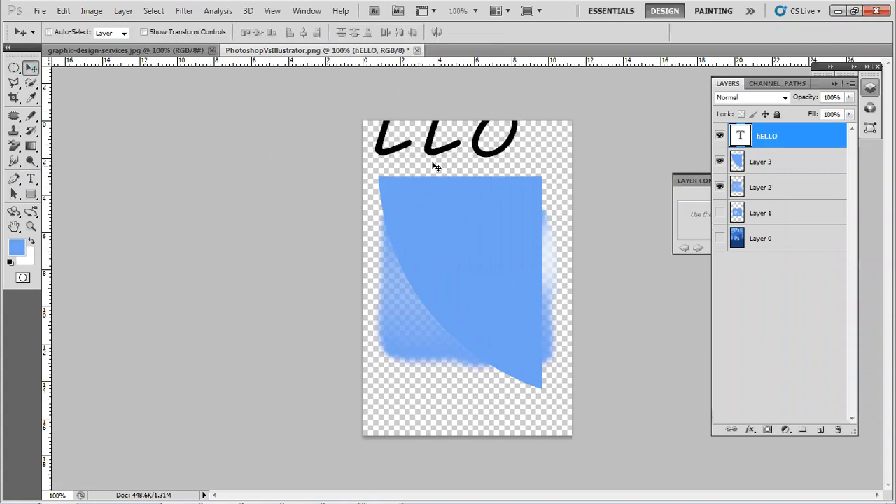
drag(439, 162, 500, 297)
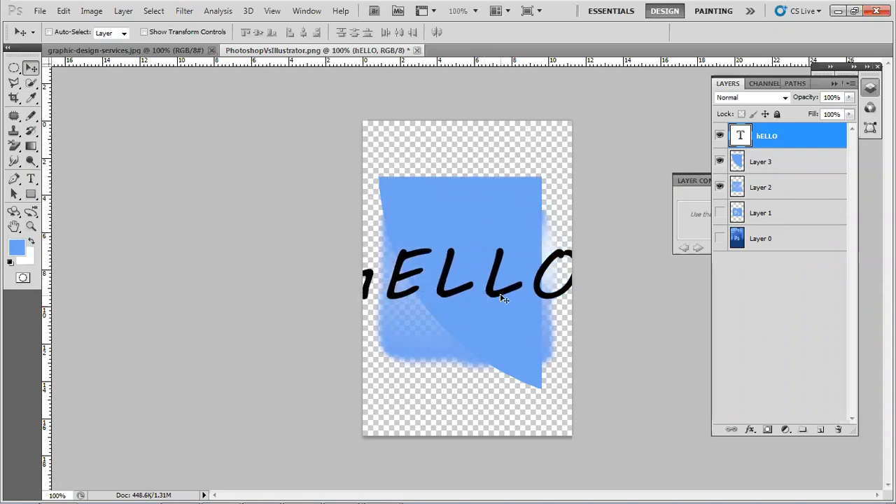
- Scale the "hELLO" text to 63.75% with Free Transform and place it just above the blue shape
key(ctrl+t)
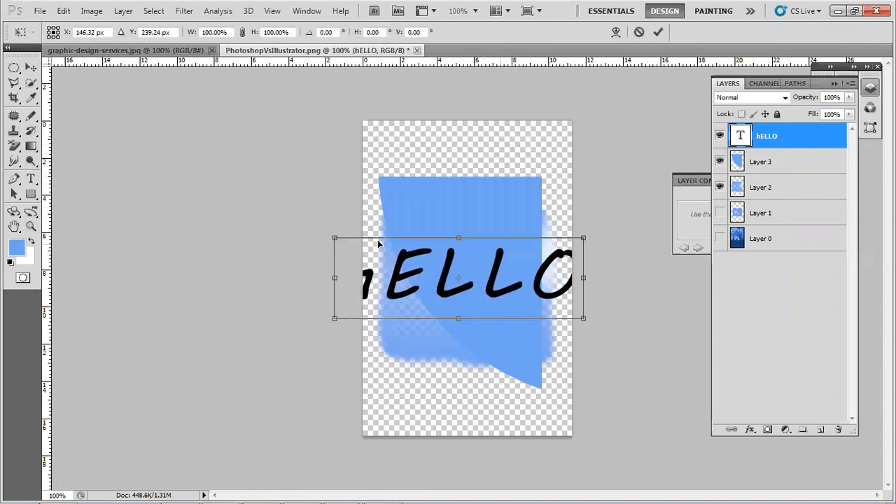
drag(334, 238, 416, 281)
drag(484, 302, 448, 175)
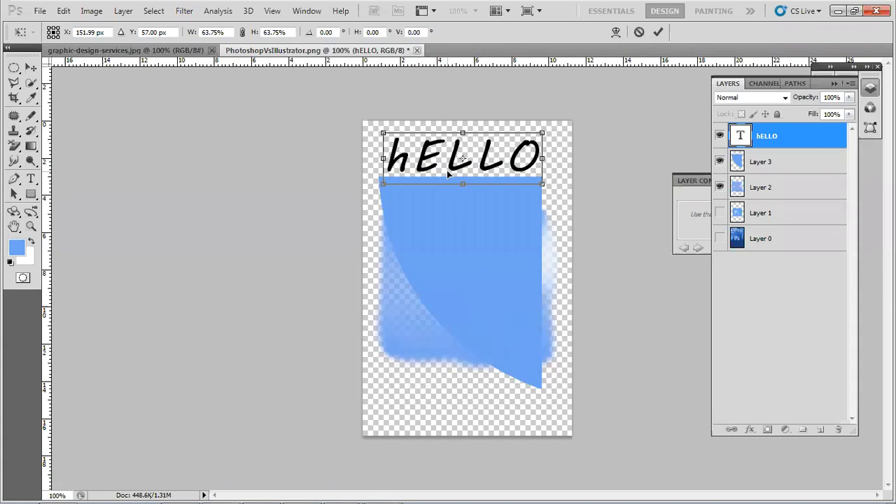
key(Return)
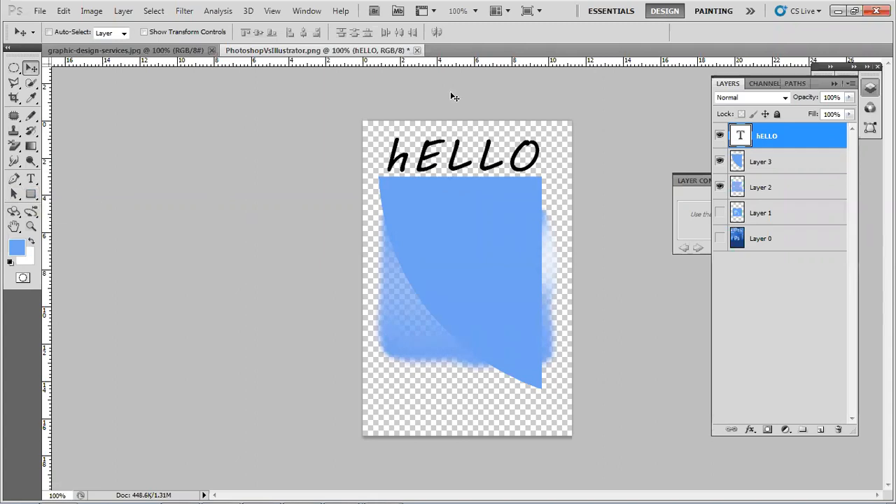
- Try drawing rounded rectangles with a 2 cm corner radius over the blue shape and undo them
click(32, 195)
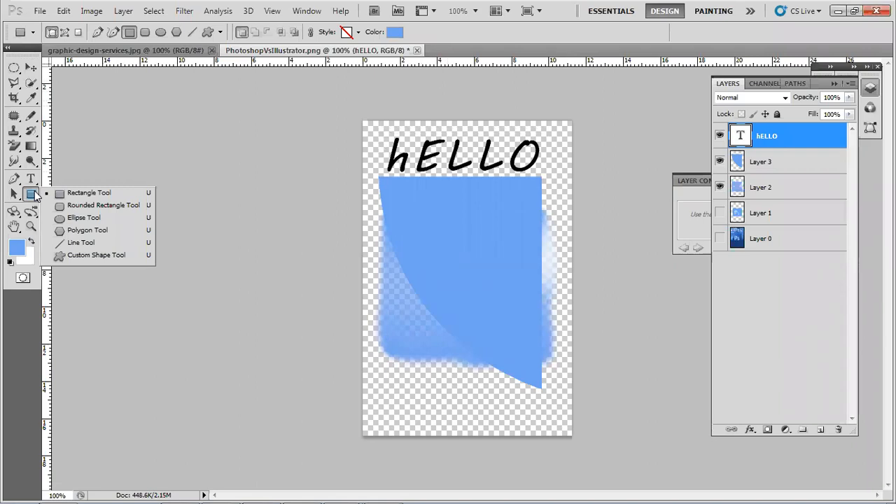
click(78, 205)
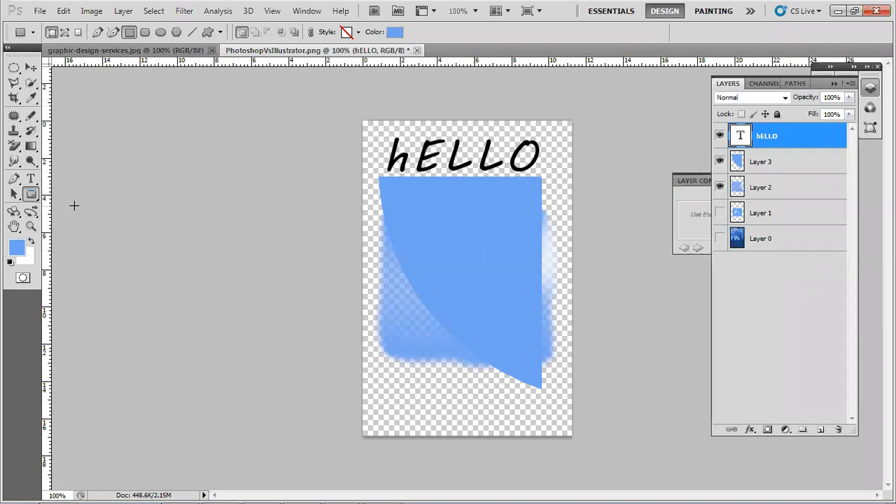
drag(415, 213, 538, 287)
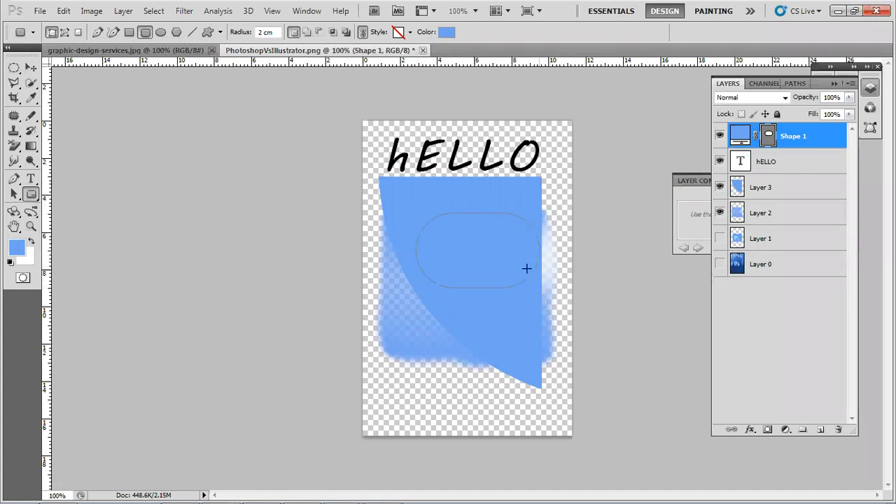
key(ctrl+z)
drag(443, 278, 554, 316)
key(ctrl+z)
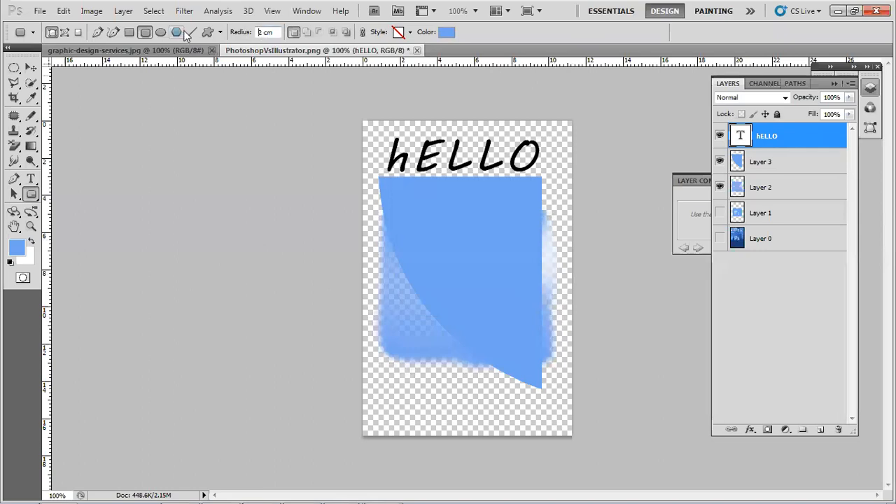
- Draw a rounded rectangle shape with a 1 cm corner radius, about 9 cm wide and 5 cm high, across the blue area
text(1)
drag(384, 240, 555, 336)
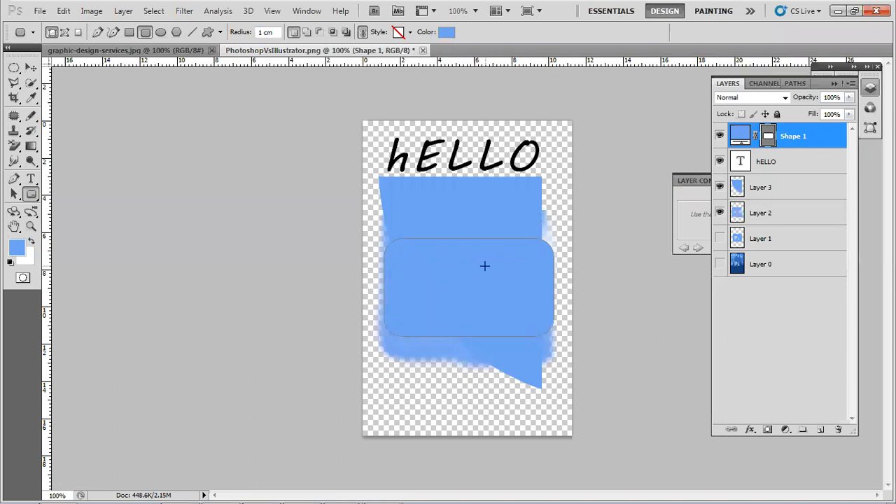
click(219, 32)
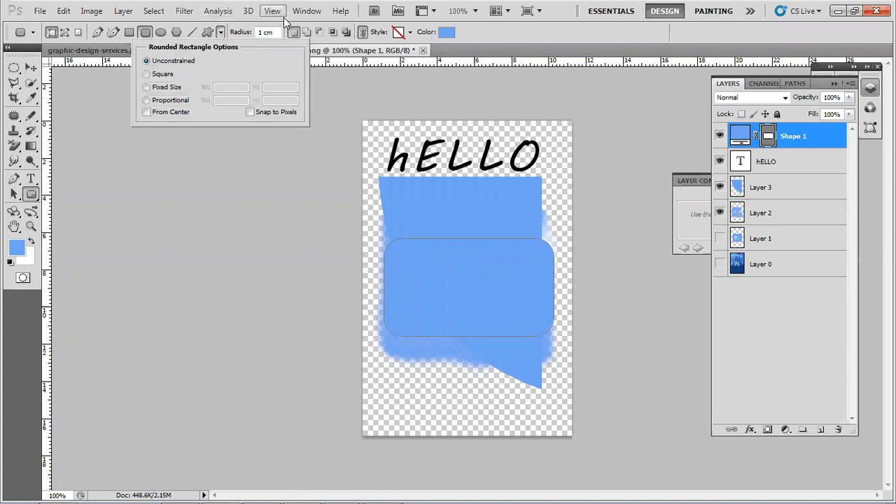
click(497, 21)
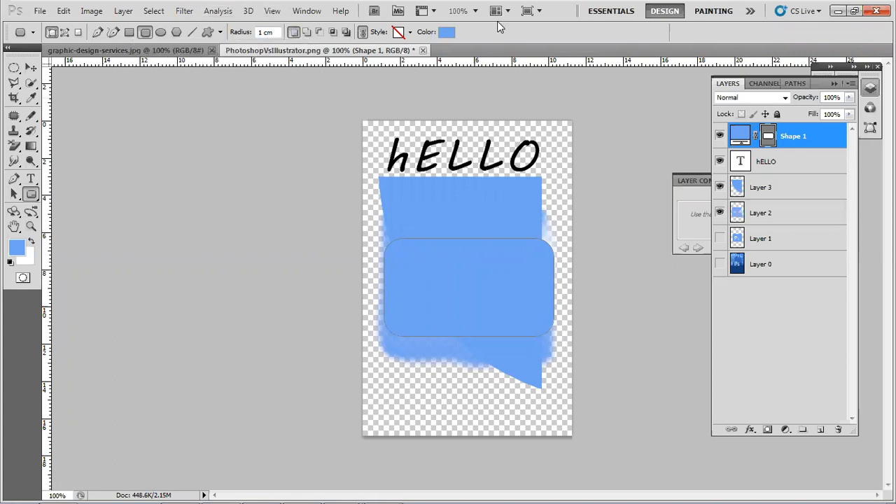
- Draw a puzzle-piece custom shape on its own layer and move it inside the canvas over the lower part of the blue area
click(31, 194)
click(72, 260)
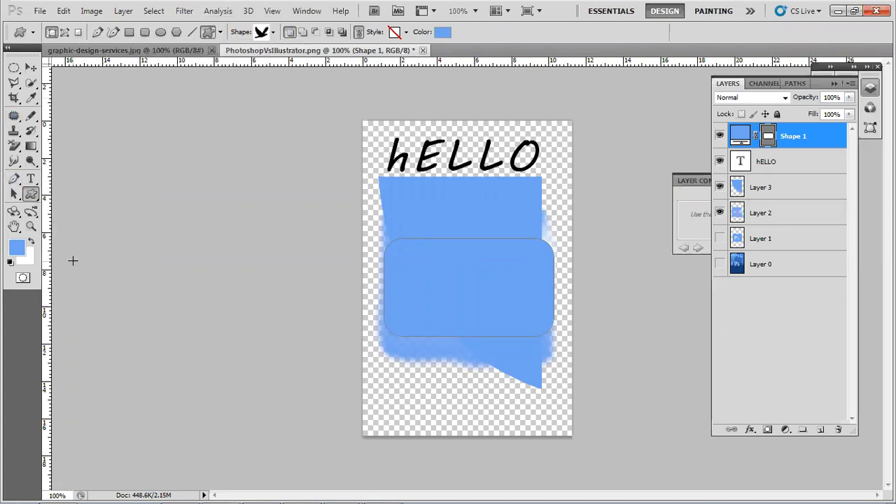
click(272, 32)
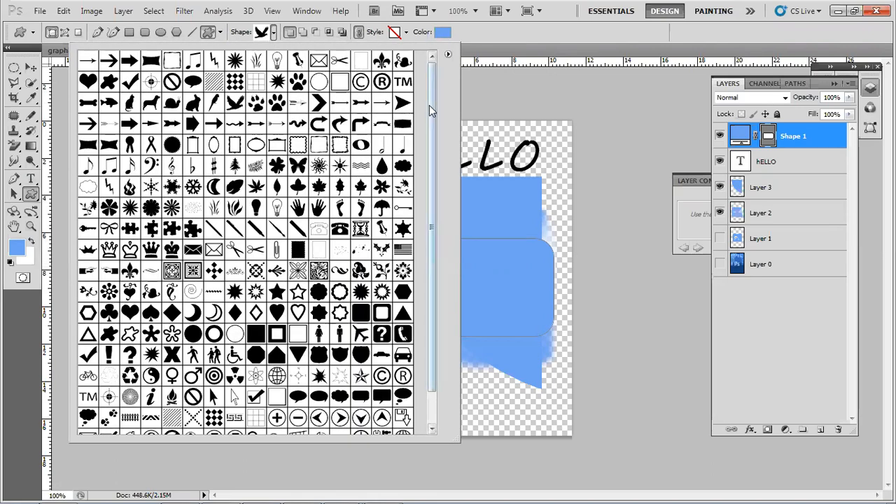
drag(429, 106, 431, 186)
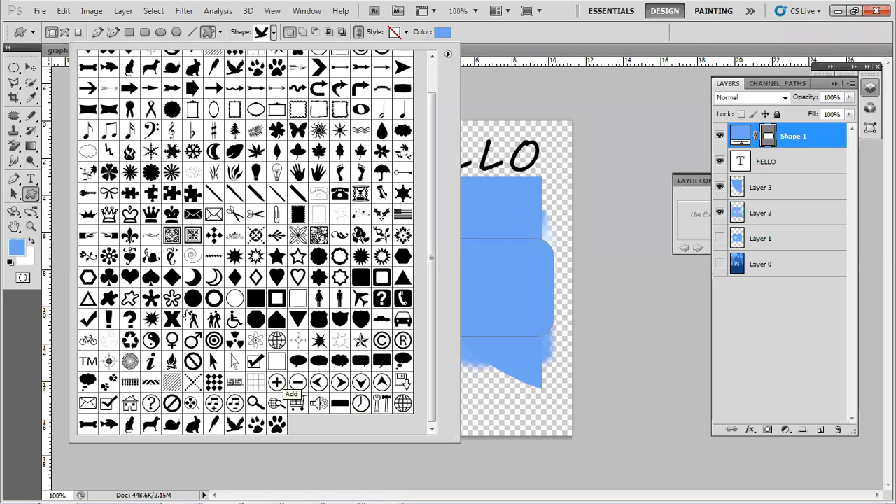
click(177, 199)
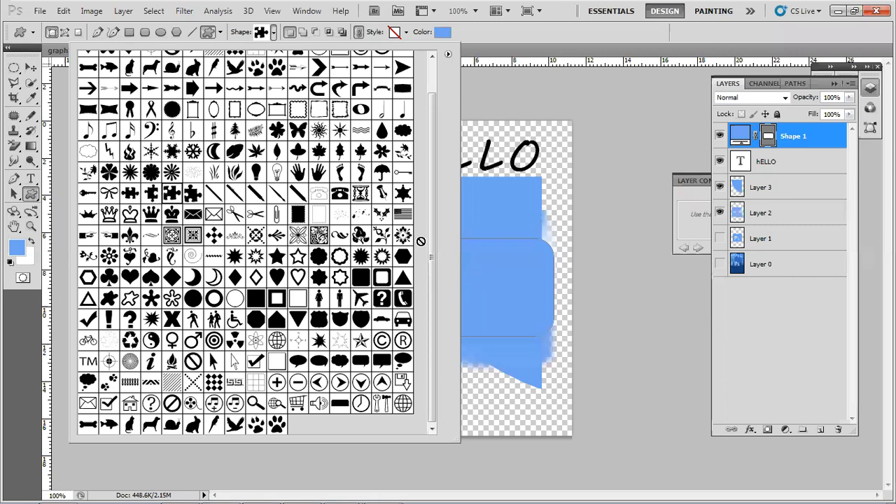
drag(500, 260, 665, 376)
key(a)
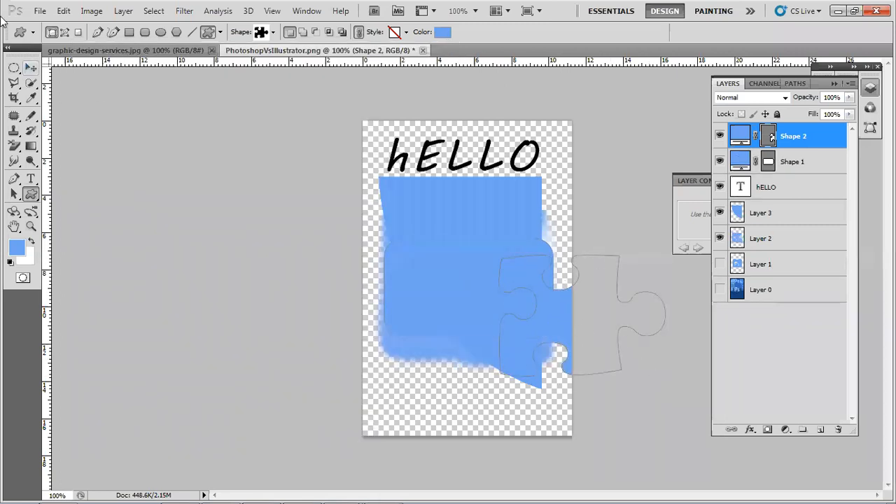
click(31, 67)
drag(522, 352, 477, 396)
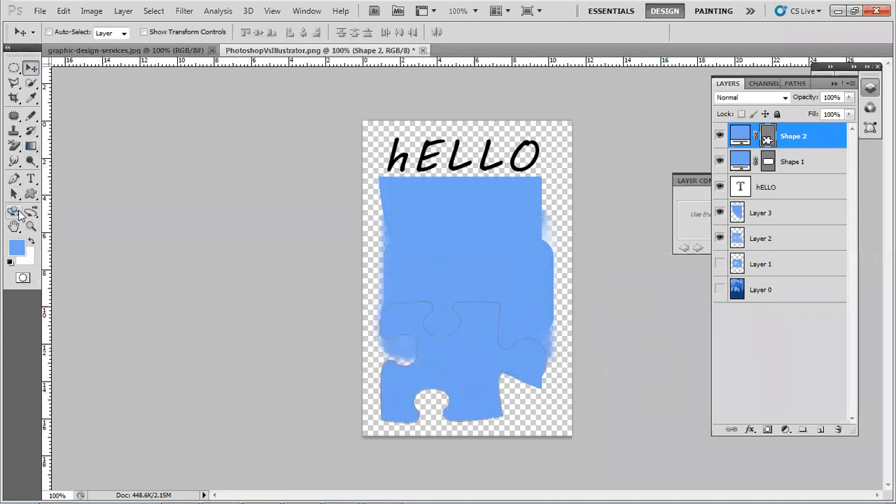
- Recolour the puzzle-piece shape dark blue and move it up over the middle of the light blue area
click(31, 195)
click(435, 33)
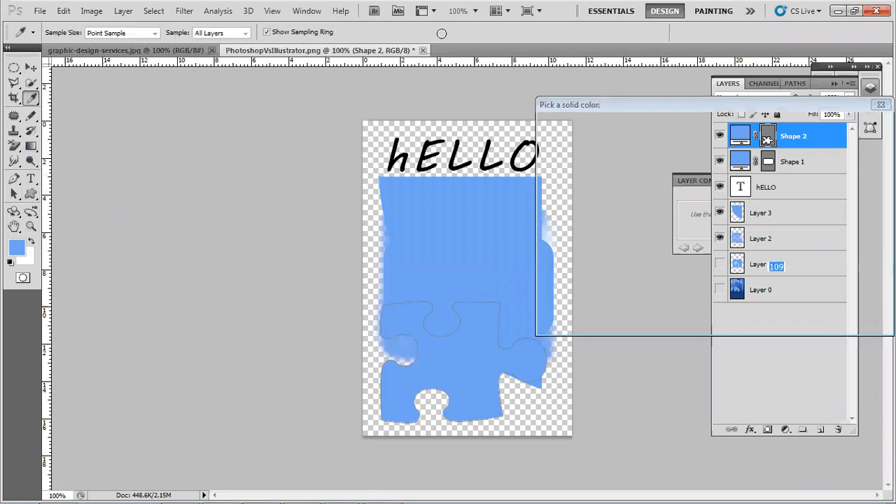
click(710, 208)
click(844, 126)
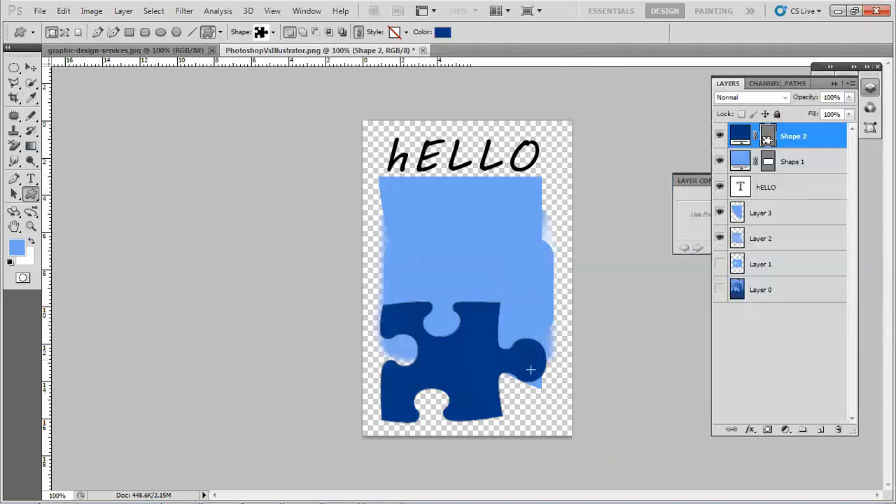
click(31, 67)
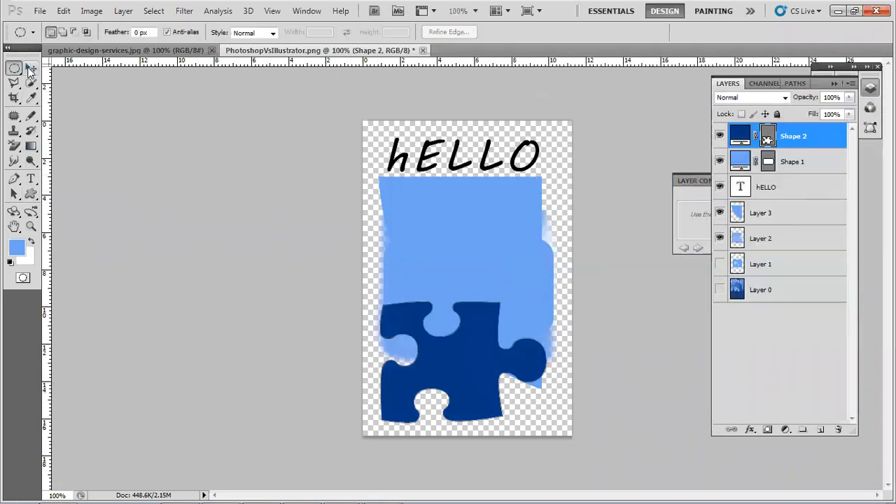
drag(425, 407, 450, 311)
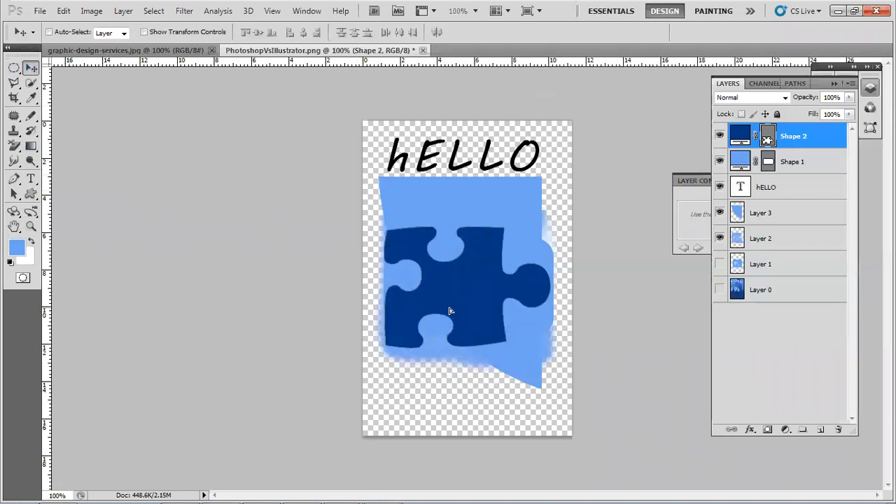
- Zoom in to 500% and pan around the puzzle piece with the Hand tool to examine its edges
click(13, 227)
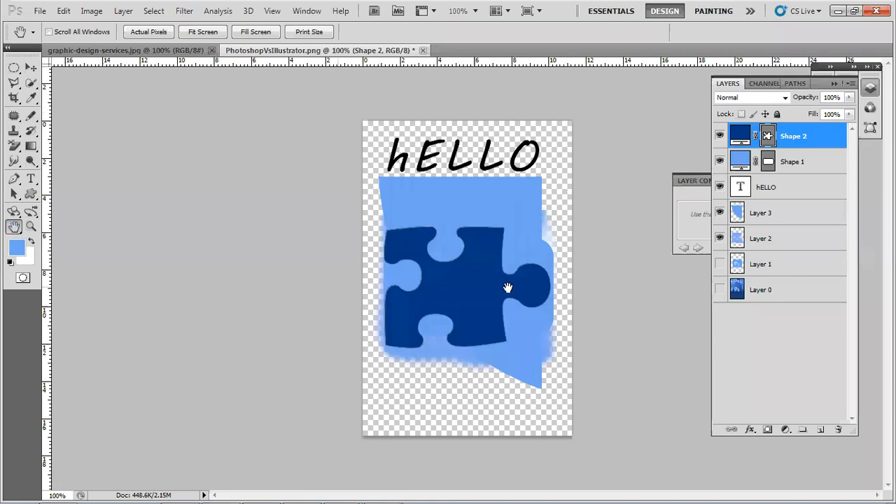
key(ctrl+plus)
key(ctrl+plus)
key(ctrl+plus)
key(ctrl+plus)
drag(491, 304, 240, 306)
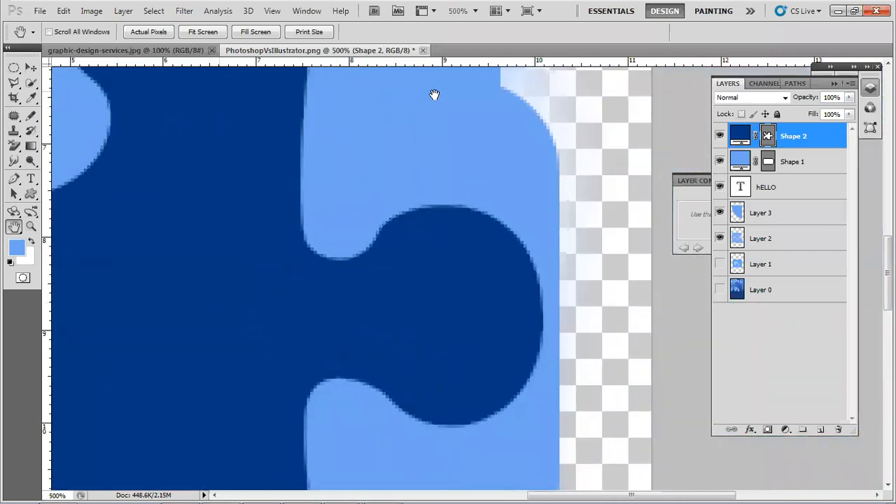
drag(220, 262, 430, 264)
drag(144, 262, 470, 272)
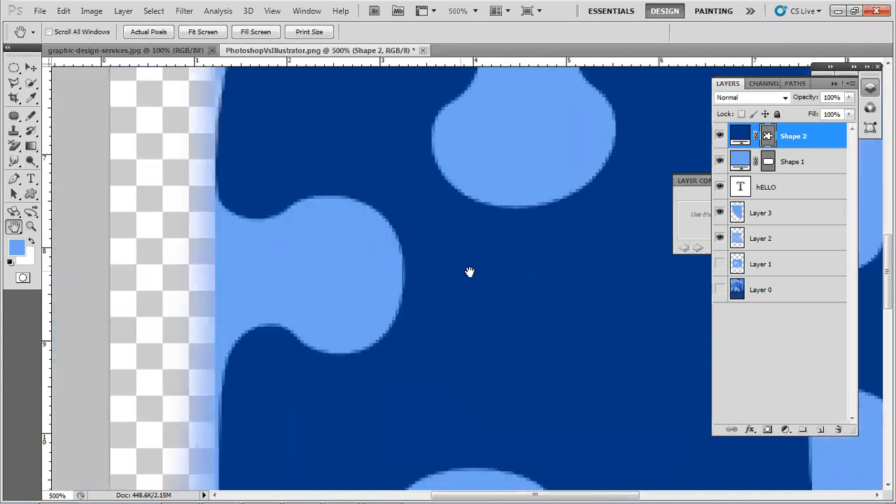
drag(531, 232, 482, 409)
drag(412, 303, 383, 180)
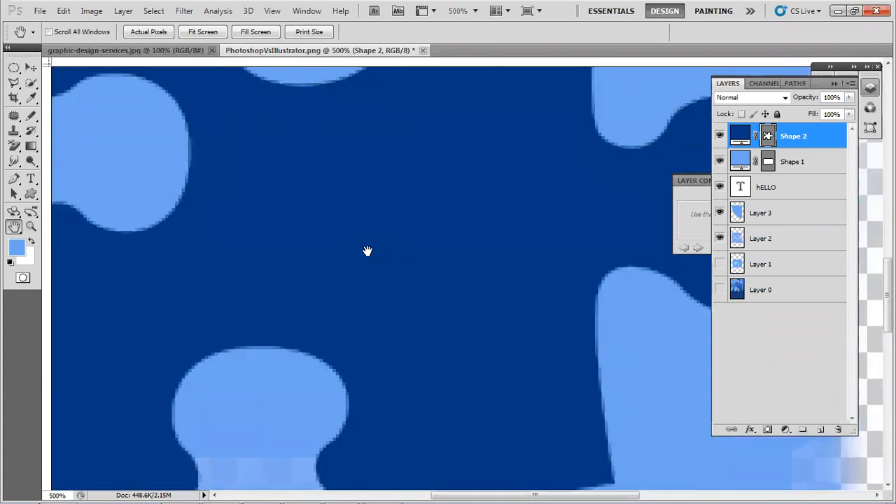
- Zoom out from the enlarged puzzle piece, try other zoom levels and fit the whole canvas in the window
key(ctrl+minus)
key(ctrl+minus)
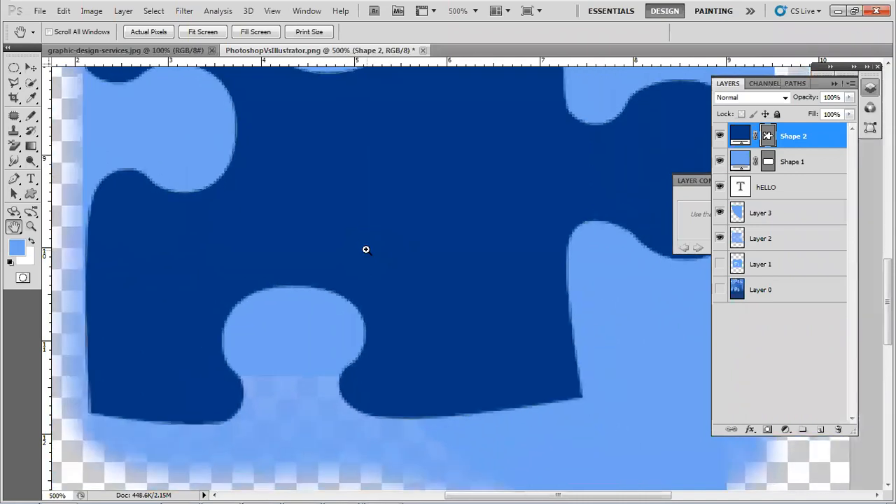
key(ctrl+minus)
key(ctrl+minus)
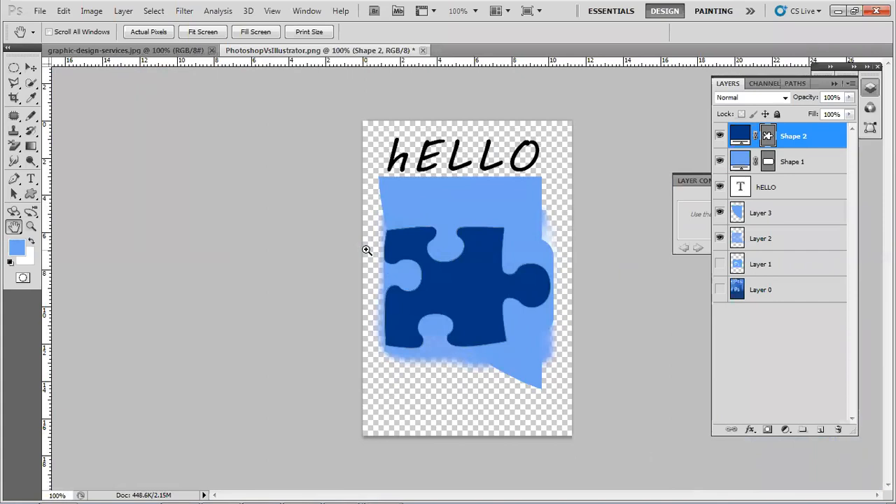
key(ctrl+minus)
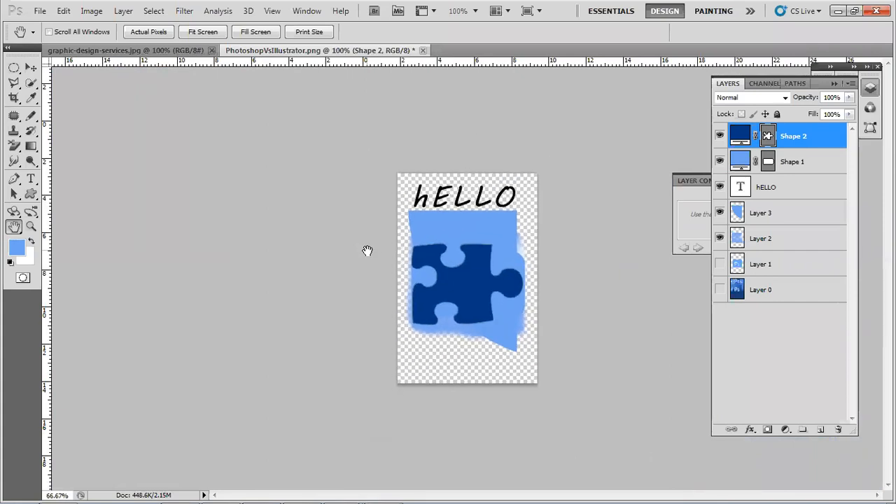
key(ctrl+plus)
key(ctrl+plus)
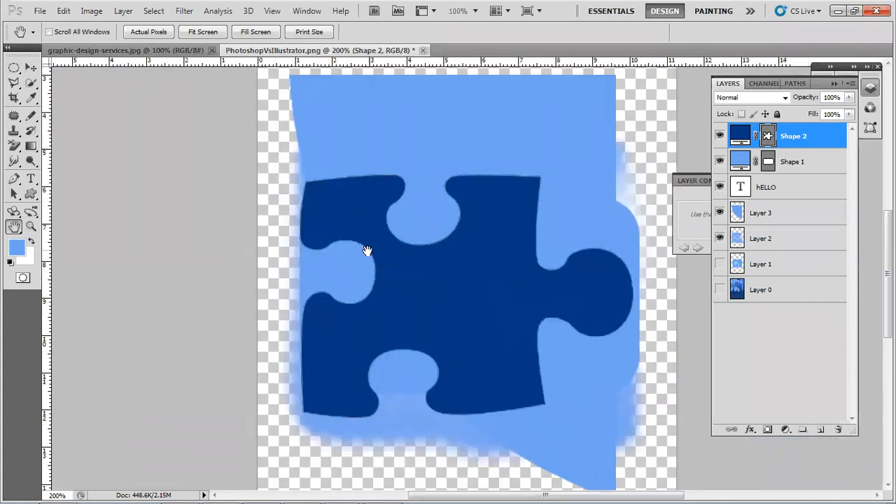
key(ctrl+0)
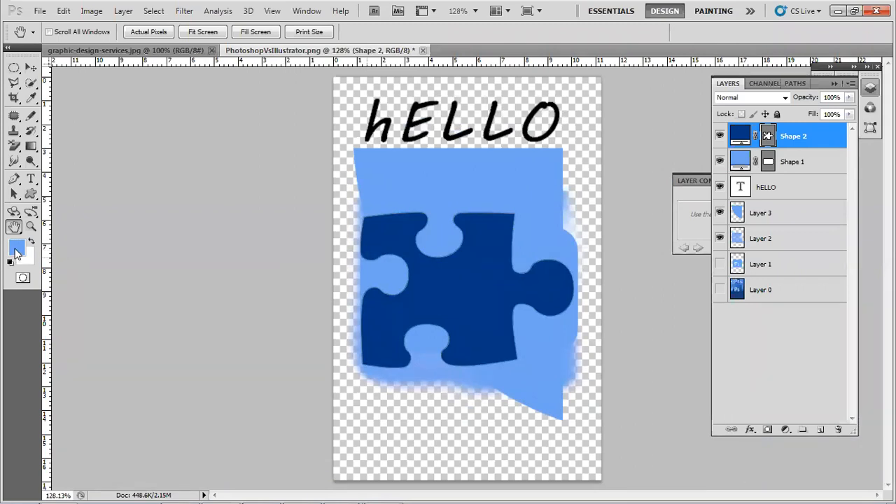
- Browse the PANTONE solid coated swatches and the available colour books for the foreground colour, and cancel without choosing one
click(17, 249)
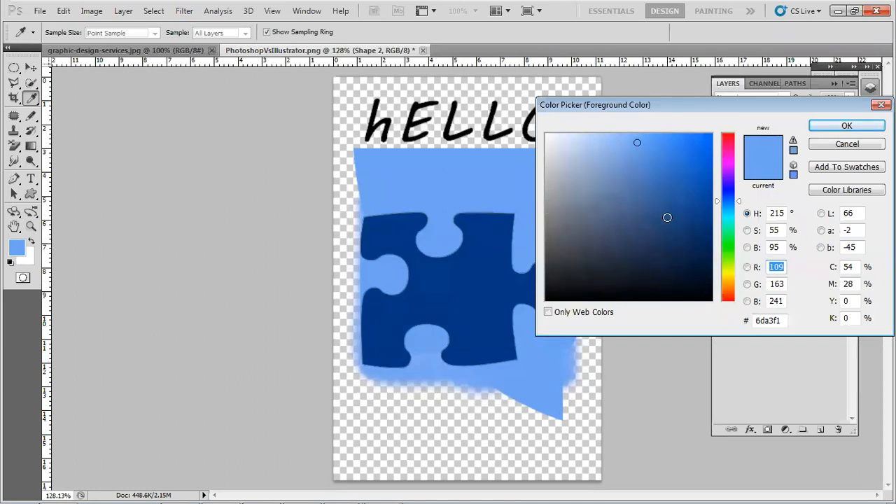
click(867, 191)
drag(697, 191, 696, 180)
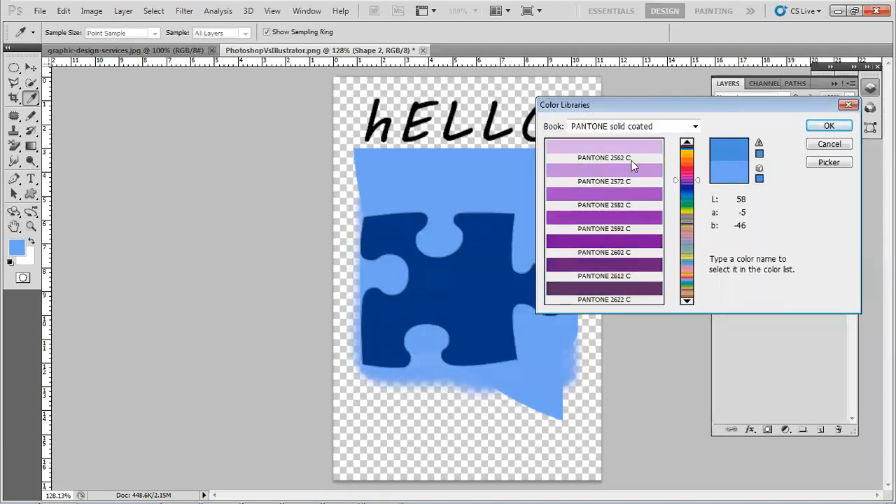
click(667, 126)
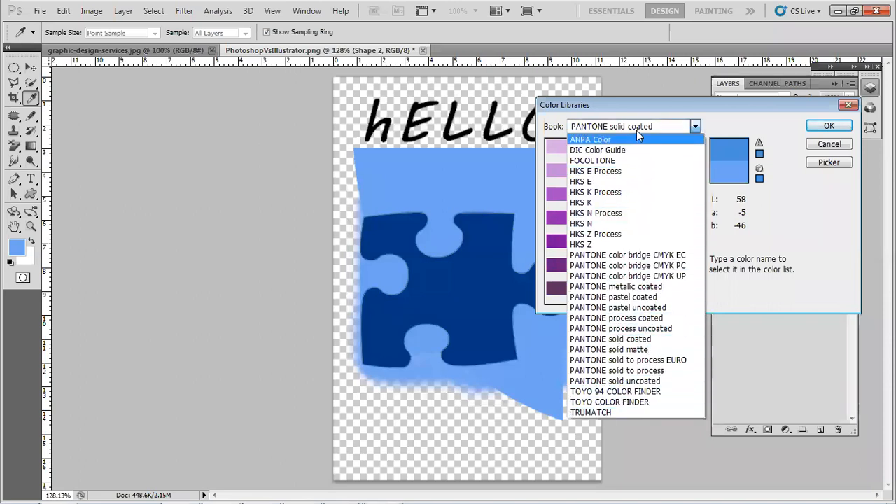
click(637, 109)
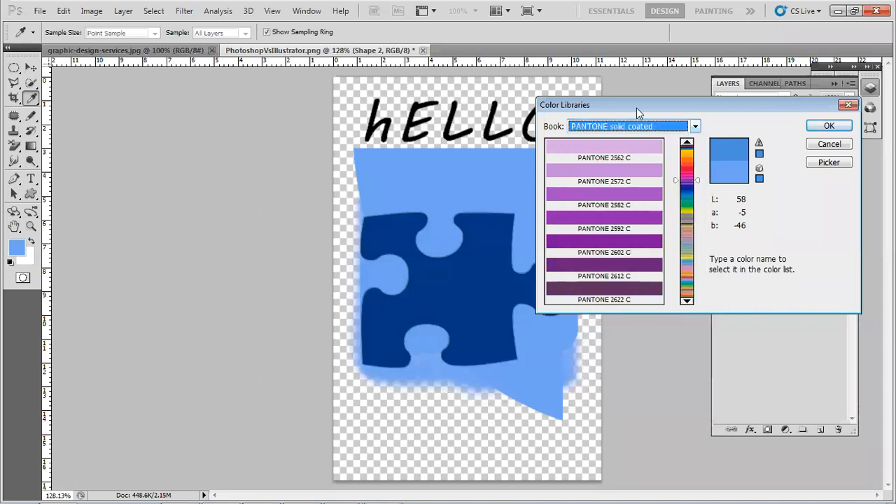
click(828, 147)
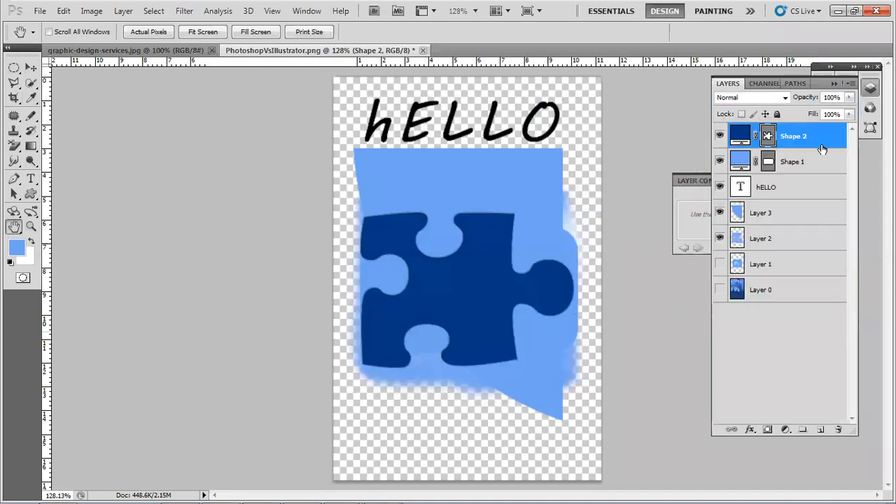